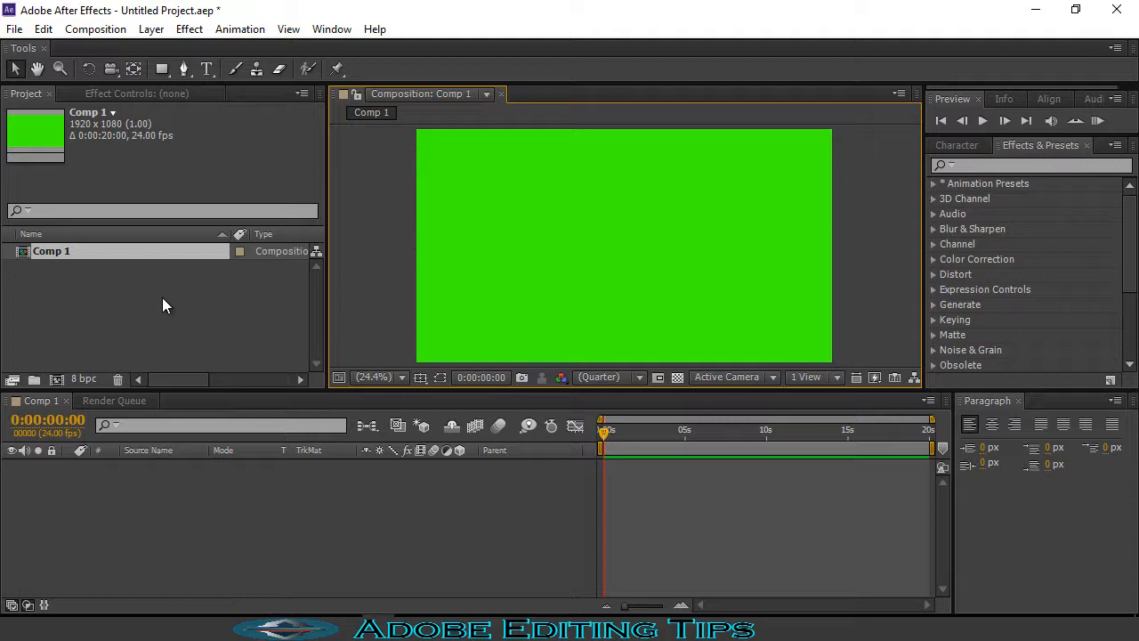
# Step: Import the audio file 7th_Floor_Tango.mp3 into the project as footage
pyautogui.rightClick(134, 299)
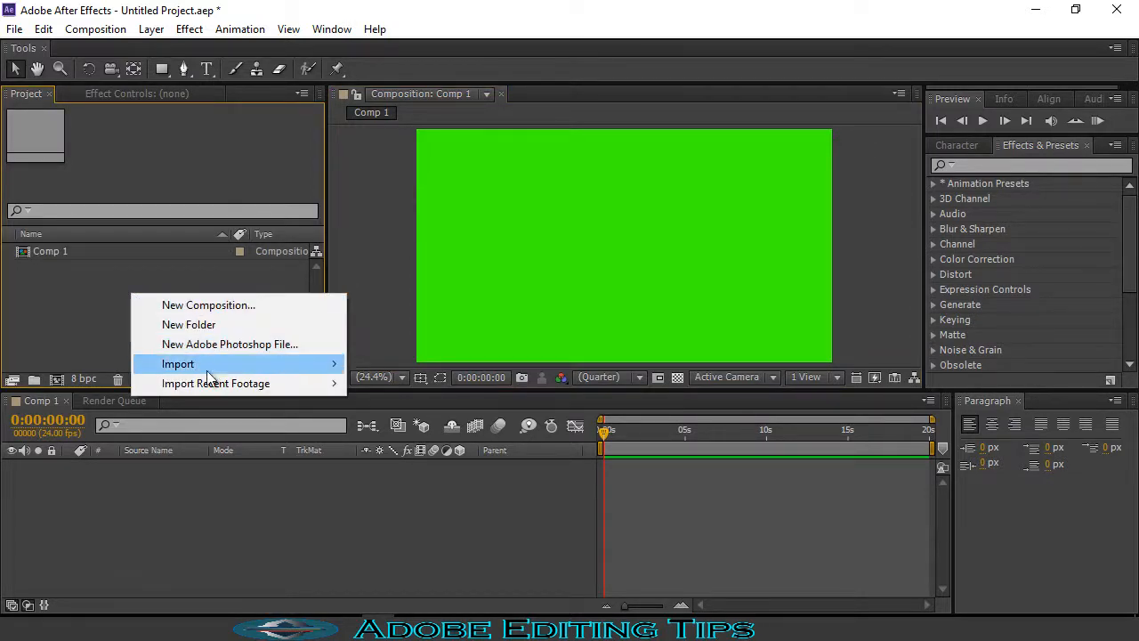
pyautogui.moveTo(345, 369)
pyautogui.click(383, 363)
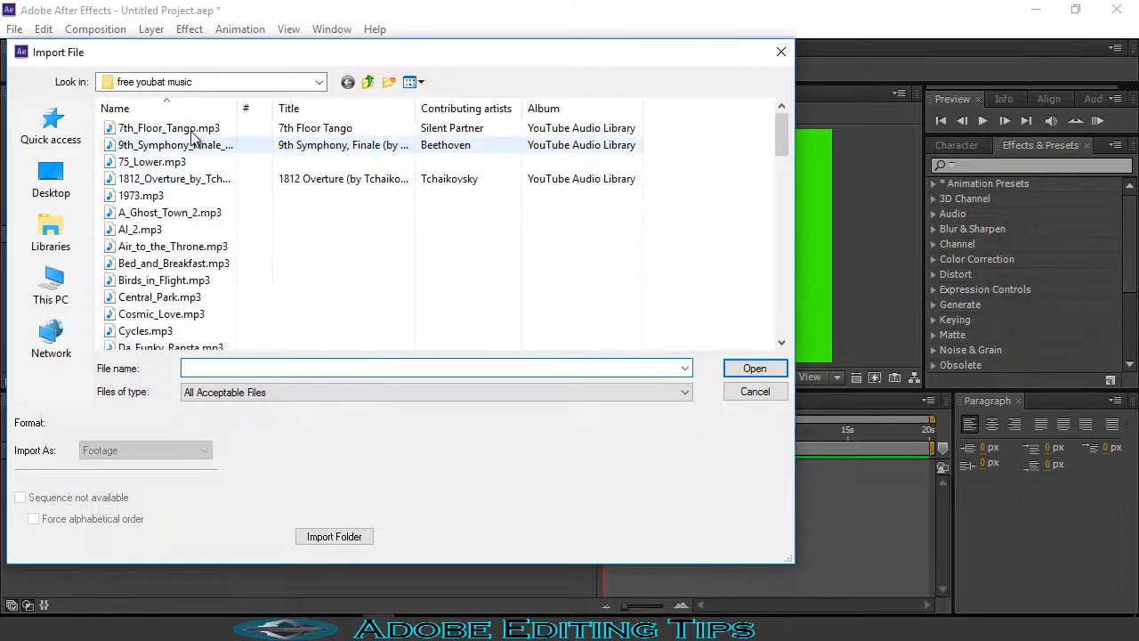
pyautogui.click(320, 127)
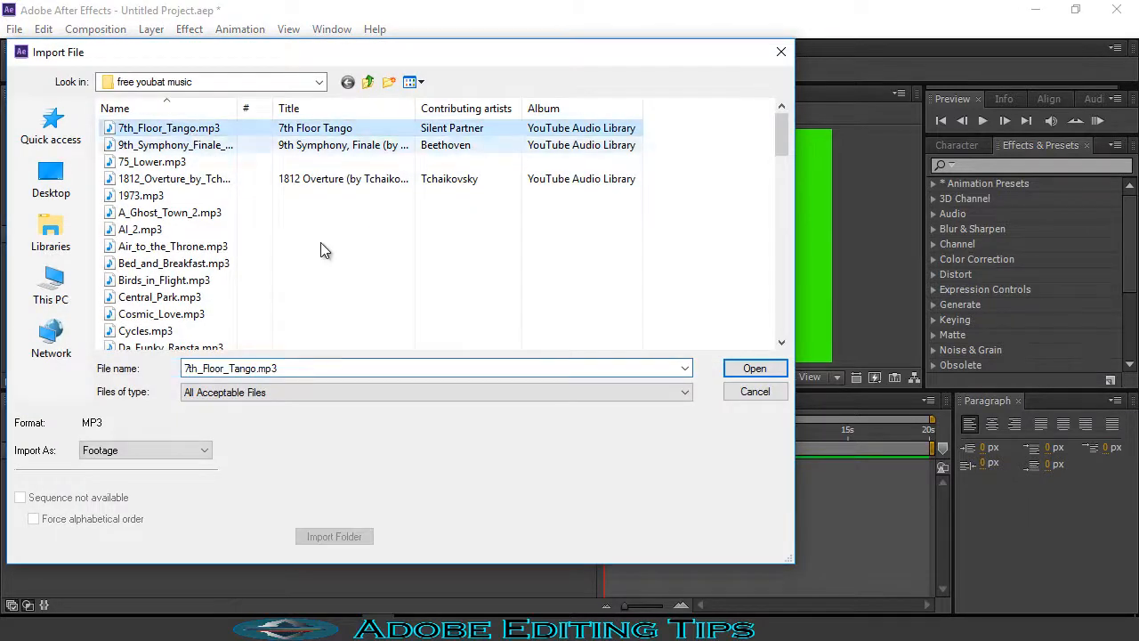
pyautogui.click(752, 368)
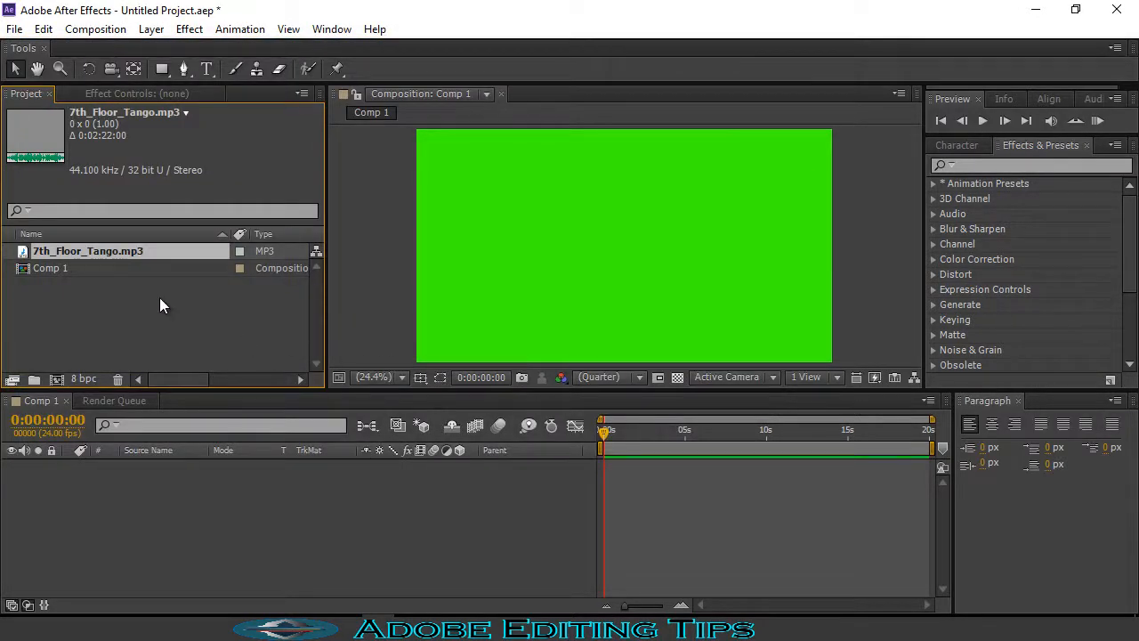
# Step: Create a 1920 x 1080 px green solid layer in Comp 1 and name it "Green 2"
pyautogui.rightClick(148, 296)
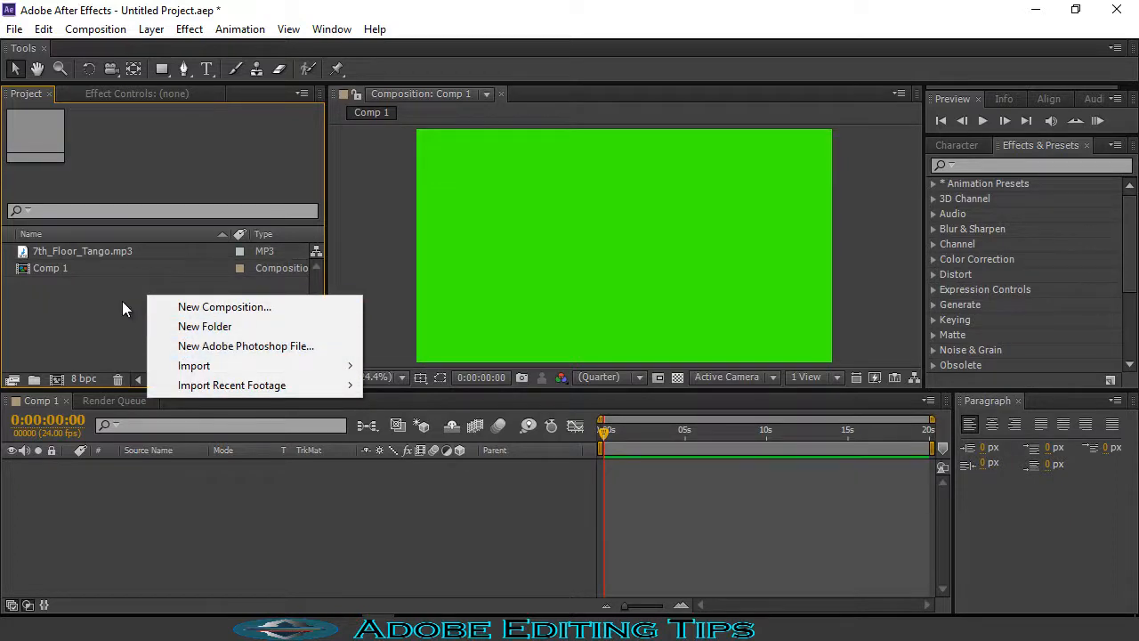
pyautogui.rightClick(107, 507)
pyautogui.moveTo(328, 316)
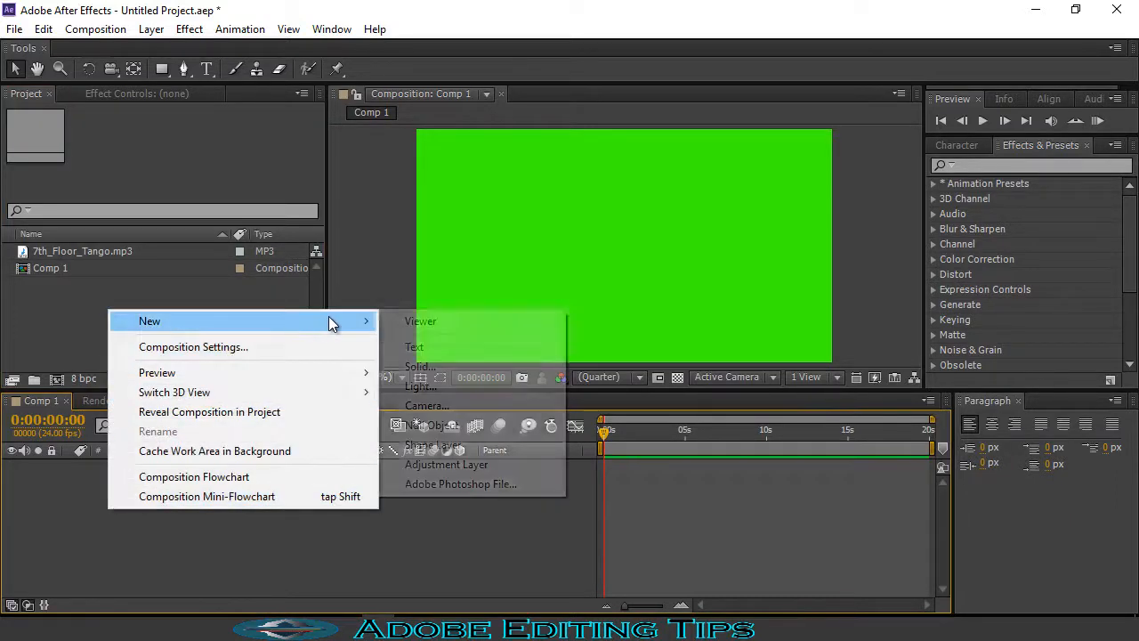
pyautogui.click(418, 368)
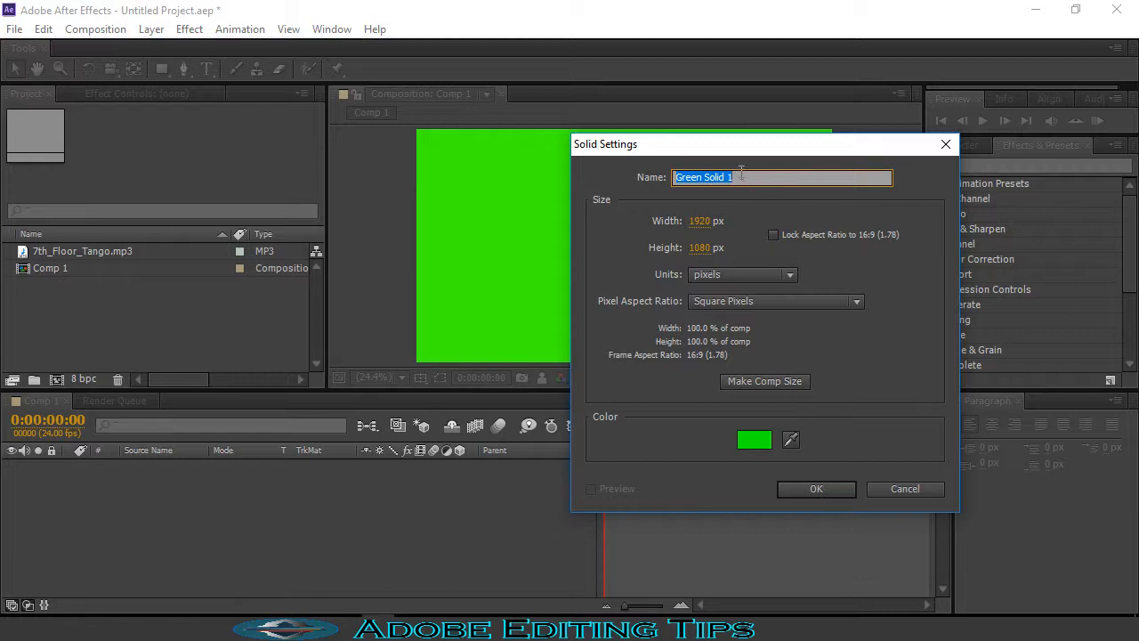
pyautogui.click(743, 176)
pyautogui.press('BackSpace')
pyautogui.press('BackSpace')
pyautogui.press('BackSpace')
pyautogui.press('BackSpace')
pyautogui.press('BackSpace')
pyautogui.press('BackSpace')
pyautogui.press('BackSpace')
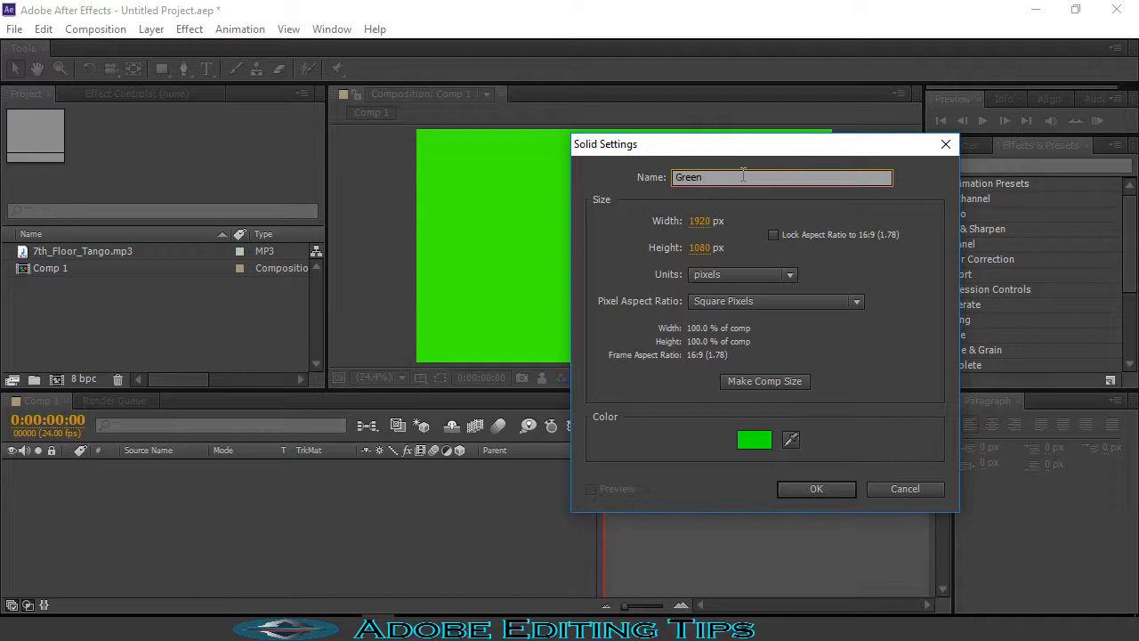
pyautogui.write('2')
pyautogui.click(811, 490)
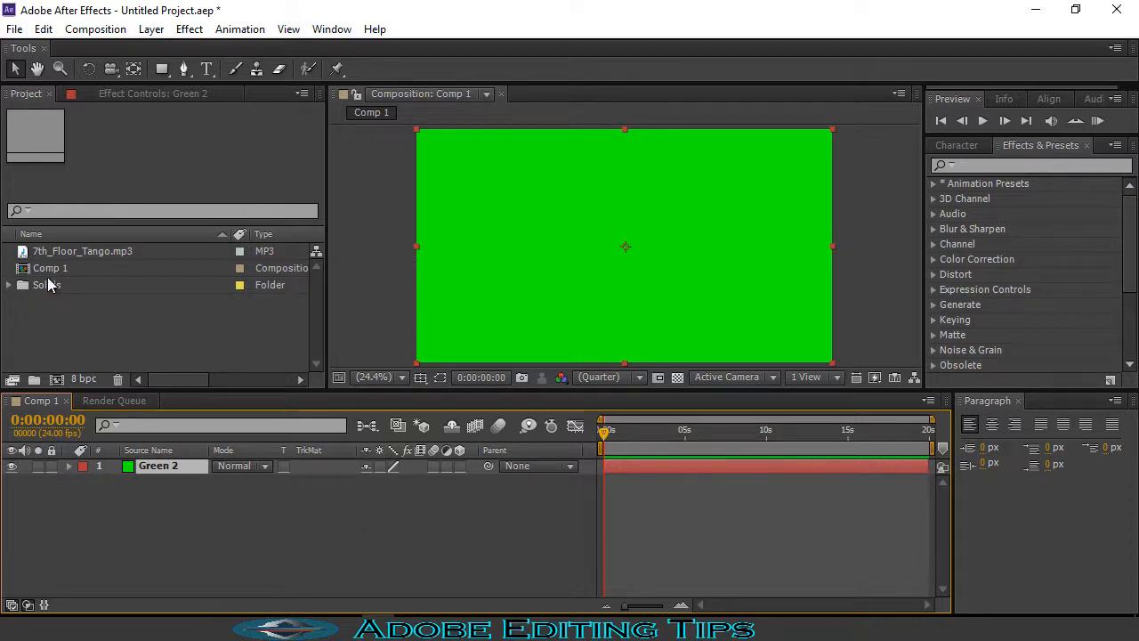
# Step: Add 7th_Floor_Tango.mp3 to Comp 1 below the solid, and apply the Audio Spectrum effect to Green 2
pyautogui.moveTo(101, 252); pyautogui.dragTo(78, 485)
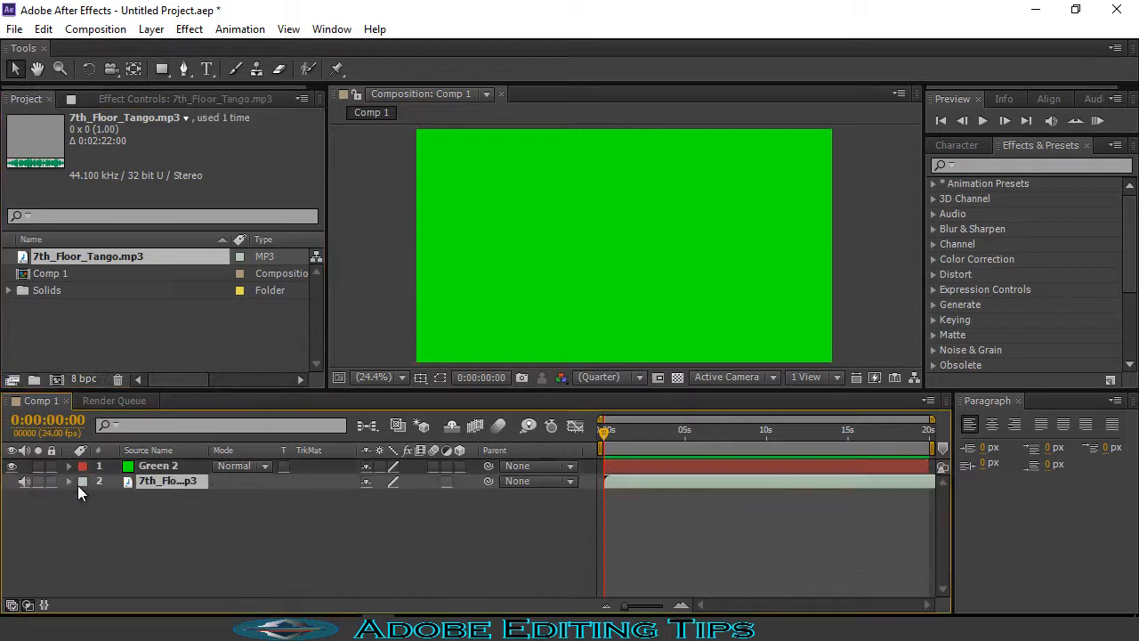
pyautogui.click(1032, 167)
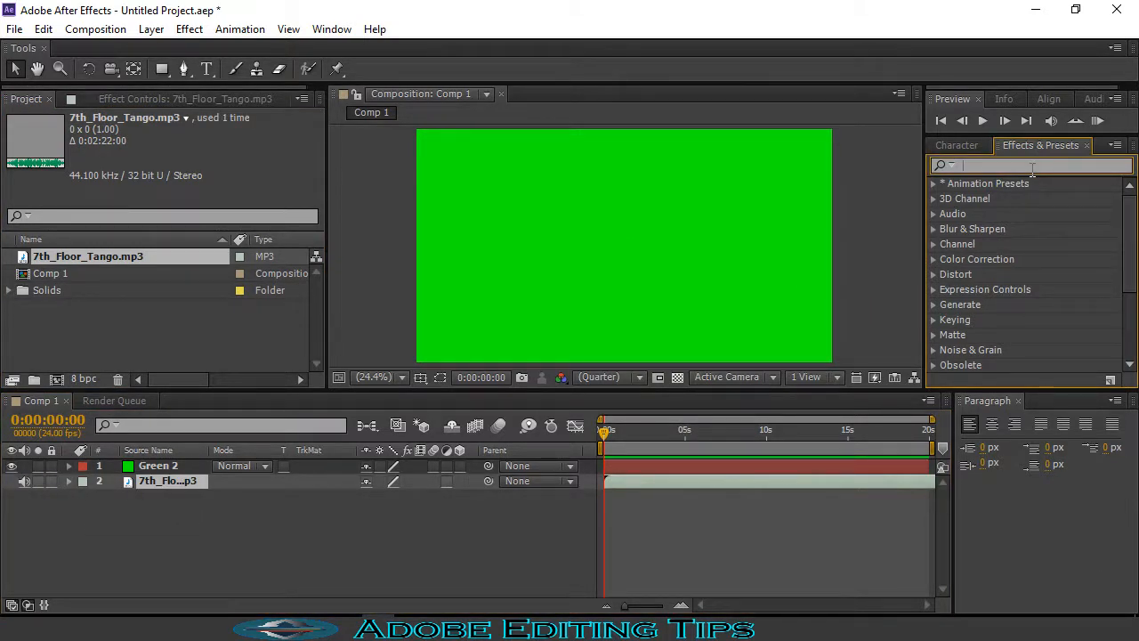
pyautogui.write('au')
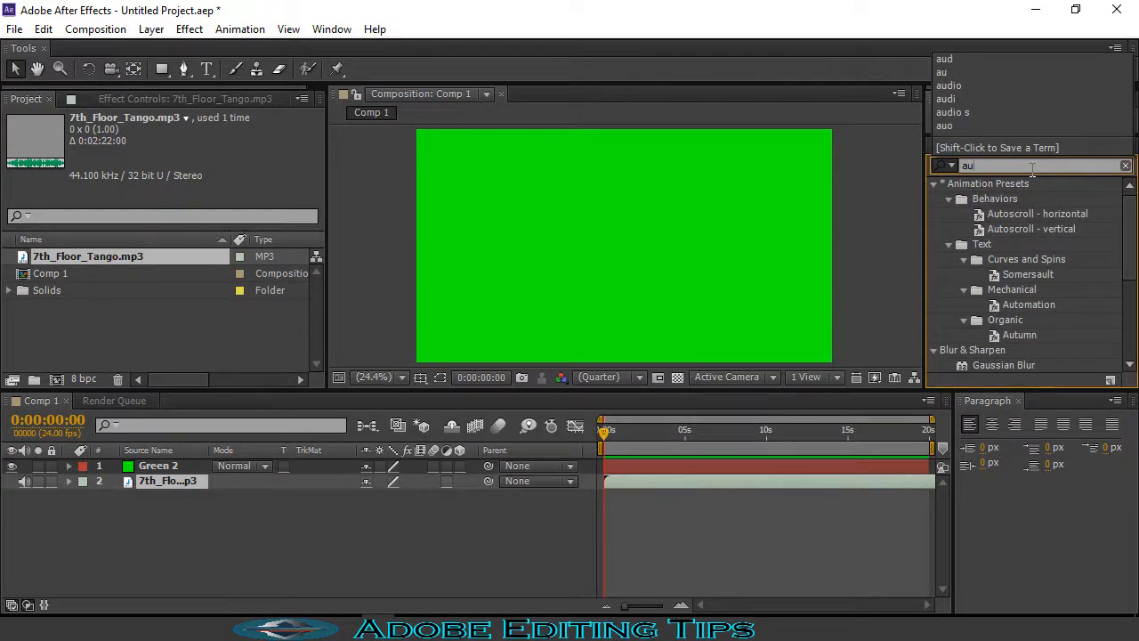
pyautogui.write('d')
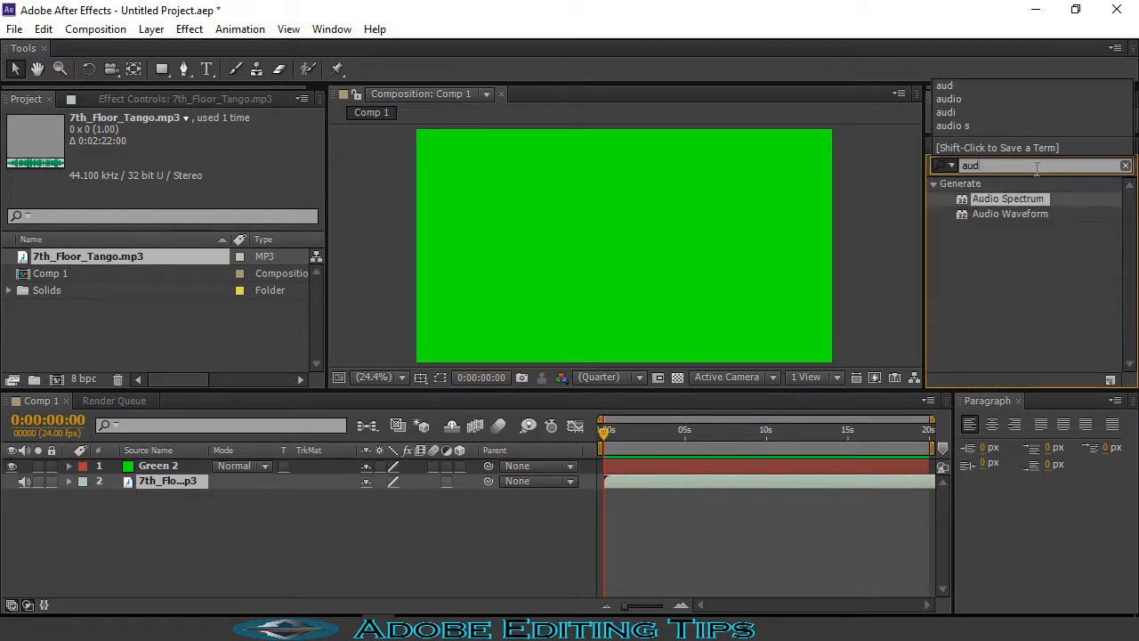
pyautogui.moveTo(1015, 203); pyautogui.dragTo(625, 300)
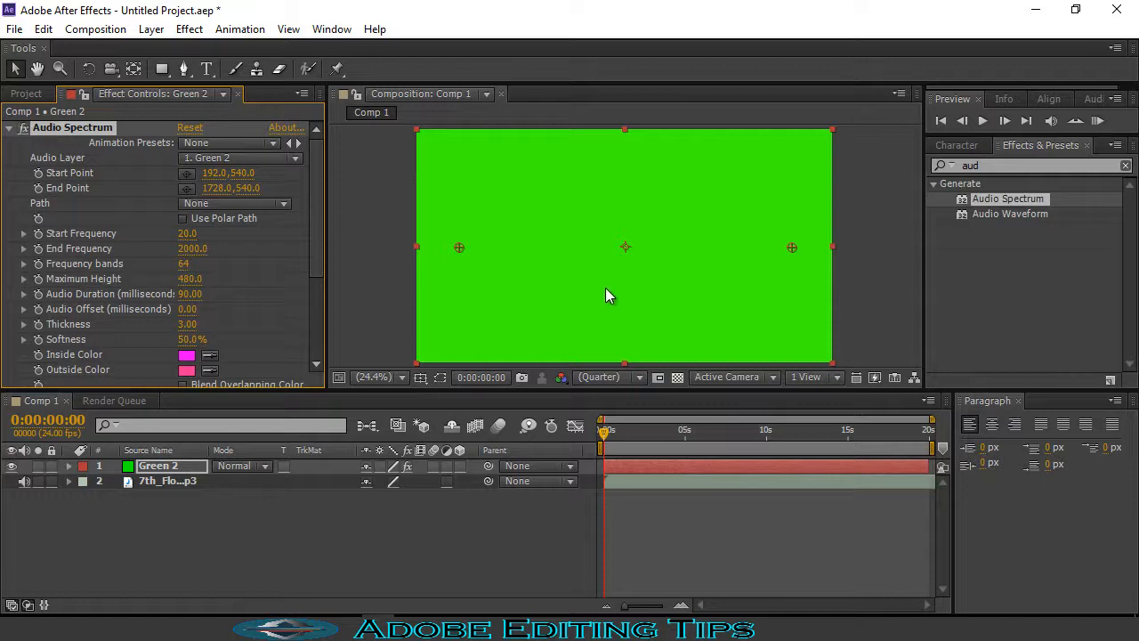
# Step: Set the Audio Spectrum's audio layer to 7th_Floor_Tango.mp3 and move the current time to 0:00:00:07
pyautogui.click(253, 157)
pyautogui.click(257, 223)
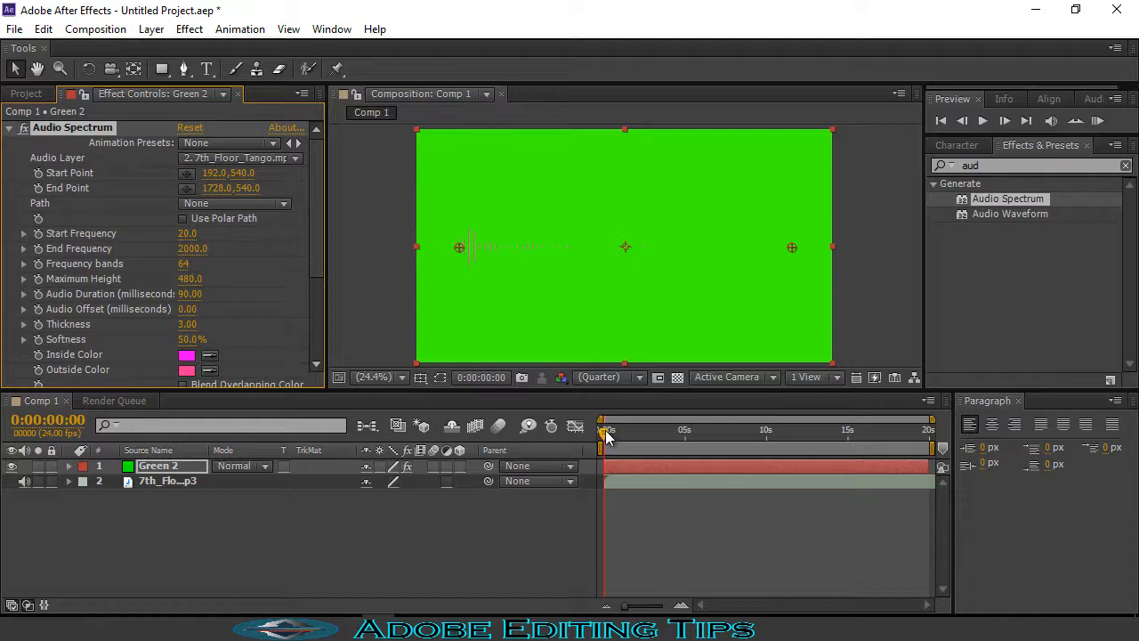
pyautogui.moveTo(603, 432); pyautogui.dragTo(611, 442)
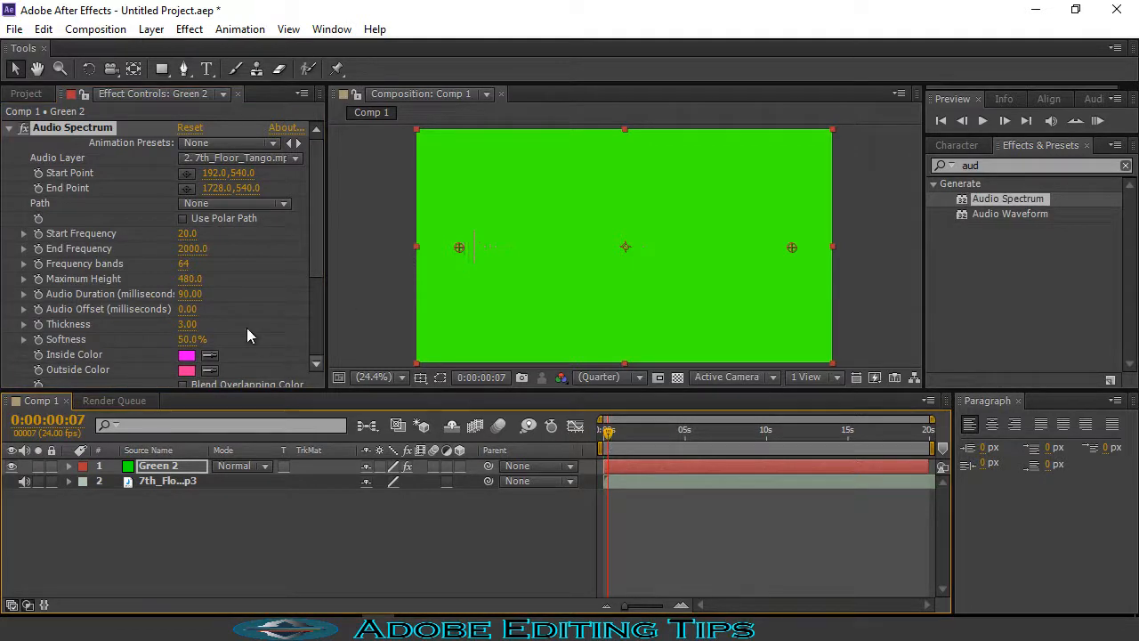
# Step: Set the Audio Spectrum's start frequency to 200 and its end frequency to 400
pyautogui.click(189, 233)
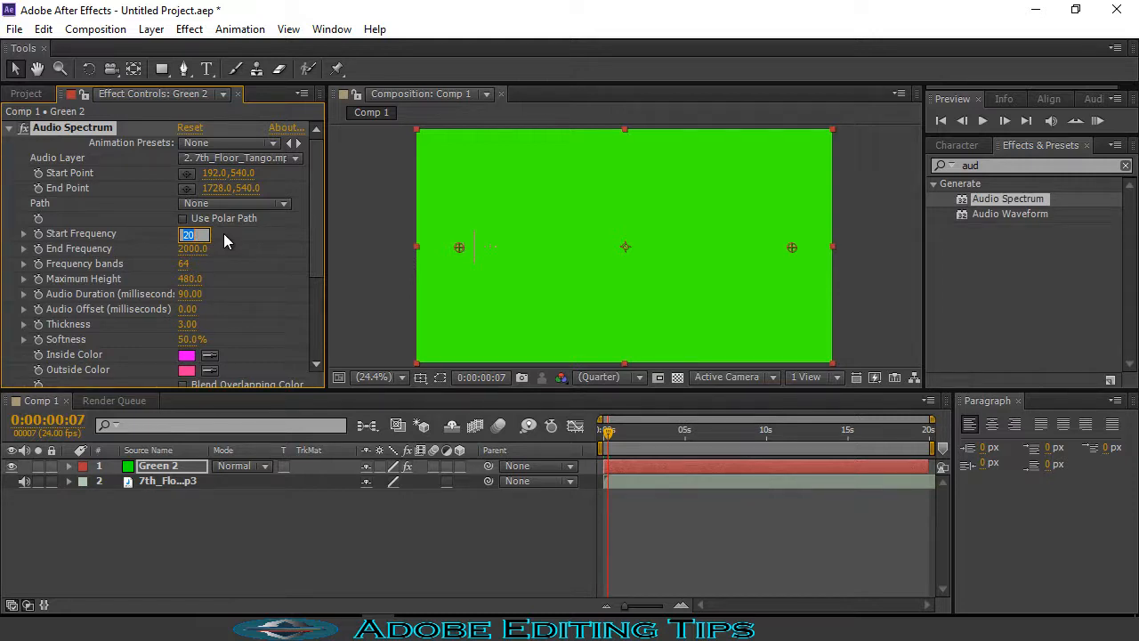
pyautogui.press('BackSpace')
pyautogui.write('200.0')
pyautogui.press('Tab')
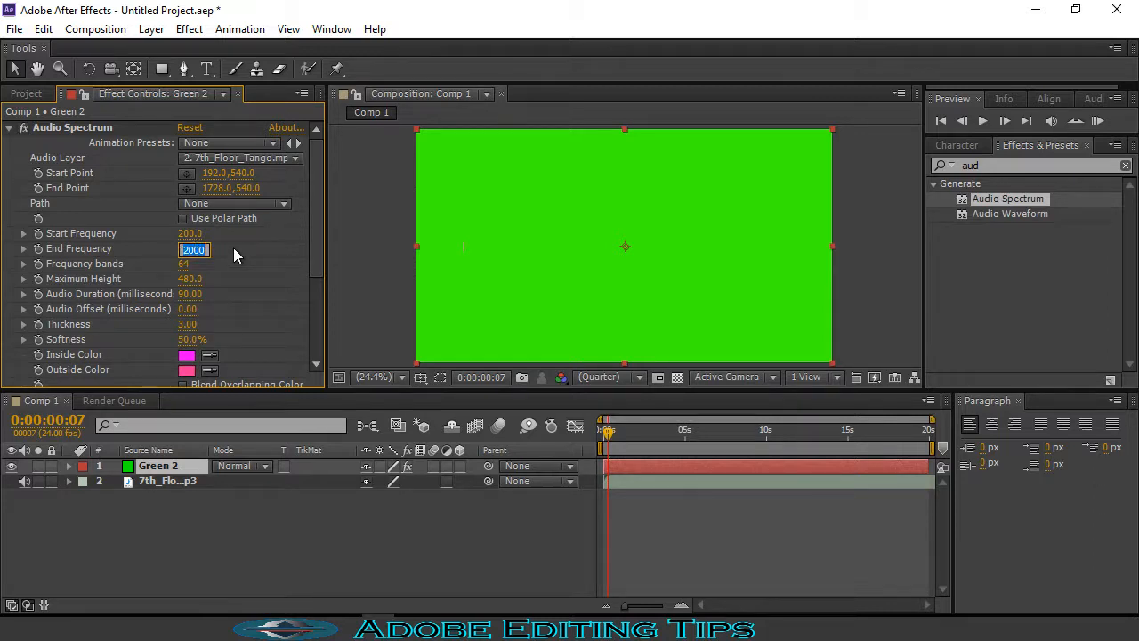
pyautogui.press('BackSpace')
pyautogui.write('400.0')
pyautogui.press('Return')
pyautogui.click(184, 265)
pyautogui.click(236, 264)
# Step: Set the spectrum's maximum height to 7050 and its audio duration to 90 milliseconds
pyautogui.click(190, 278)
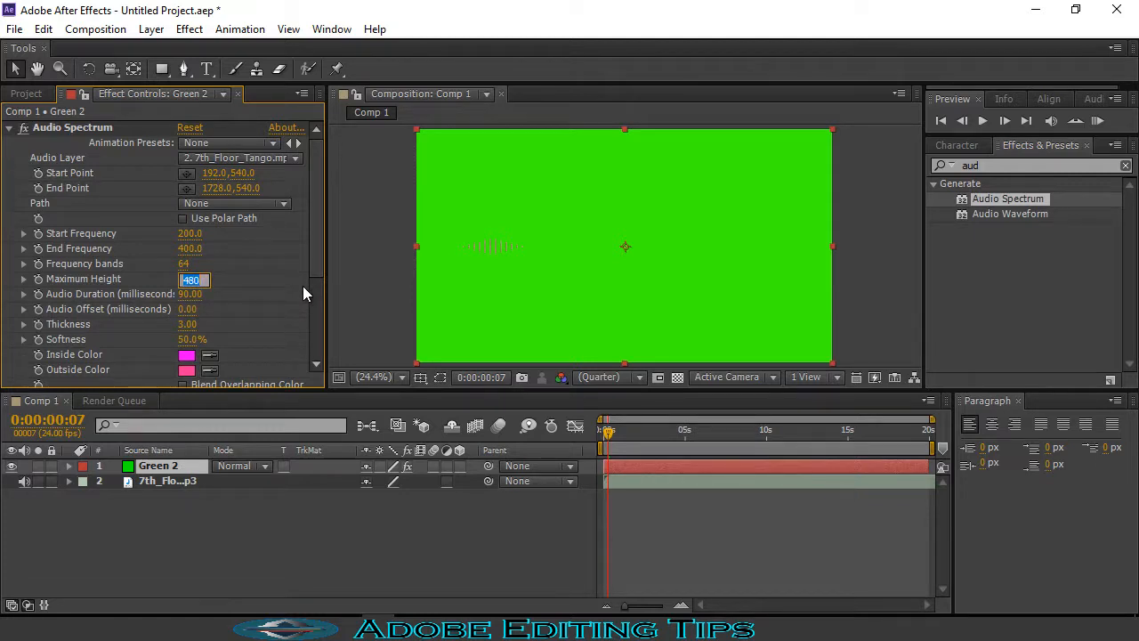
pyautogui.press('BackSpace')
pyautogui.write('7050')
pyautogui.press('Return')
pyautogui.click(190, 294)
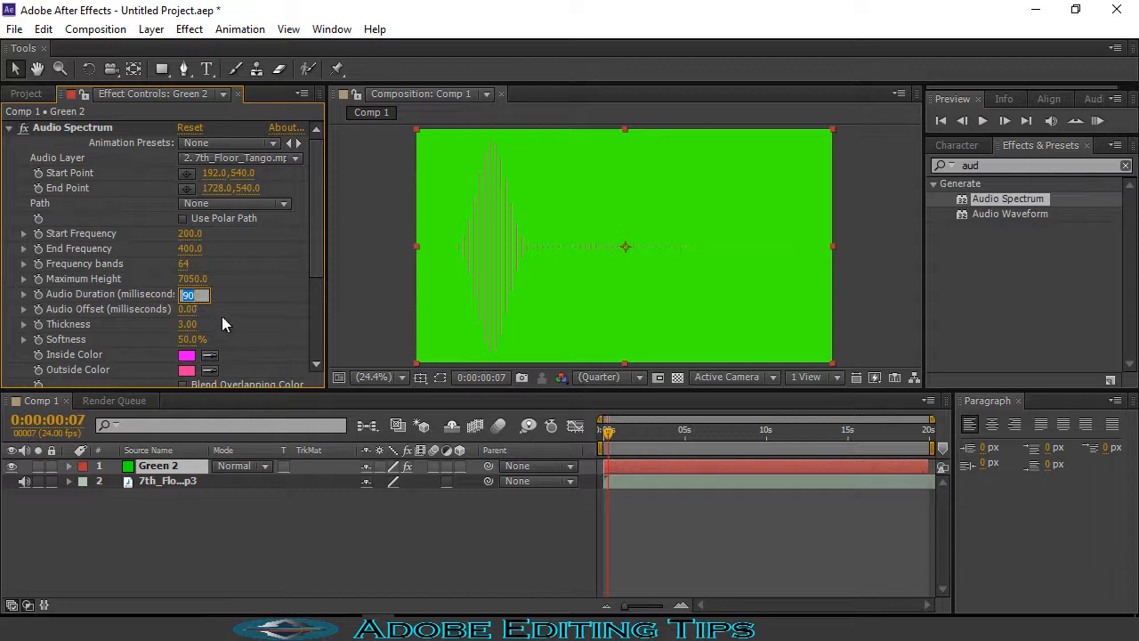
pyautogui.press('BackSpace')
pyautogui.write('9')
pyautogui.press('Return')
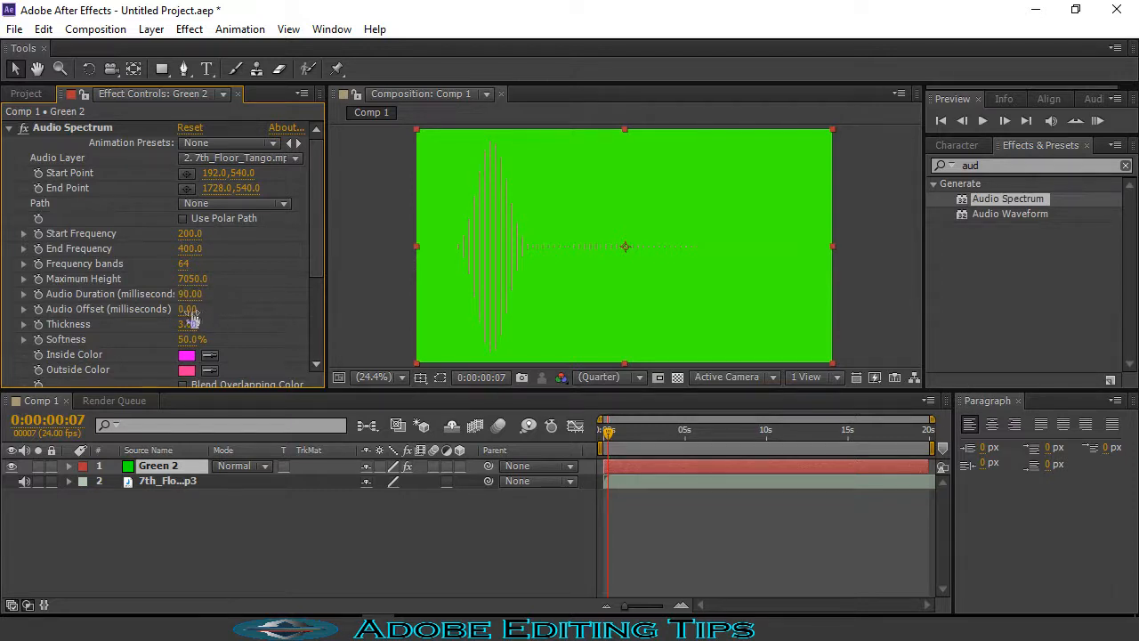
# Step: Set the spectrum's audio offset to 0.00 and its thickness to 23
pyautogui.click(187, 310)
pyautogui.click(210, 310)
pyautogui.write('.00')
pyautogui.click(189, 324)
pyautogui.press('BackSpace')
pyautogui.write('23.00')
pyautogui.press('Return')
# Step: Set the spectrum's softness to 0% and limit its bars to Side A
pyautogui.click(189, 339)
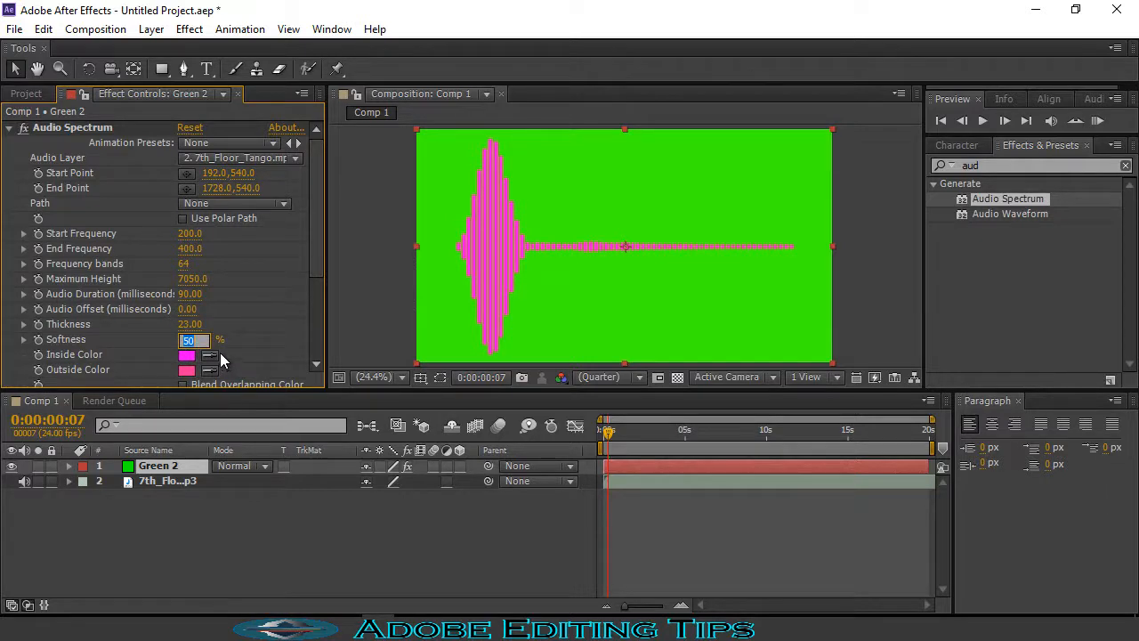
pyautogui.press('BackSpace')
pyautogui.write('0.0')
pyautogui.press('Return')
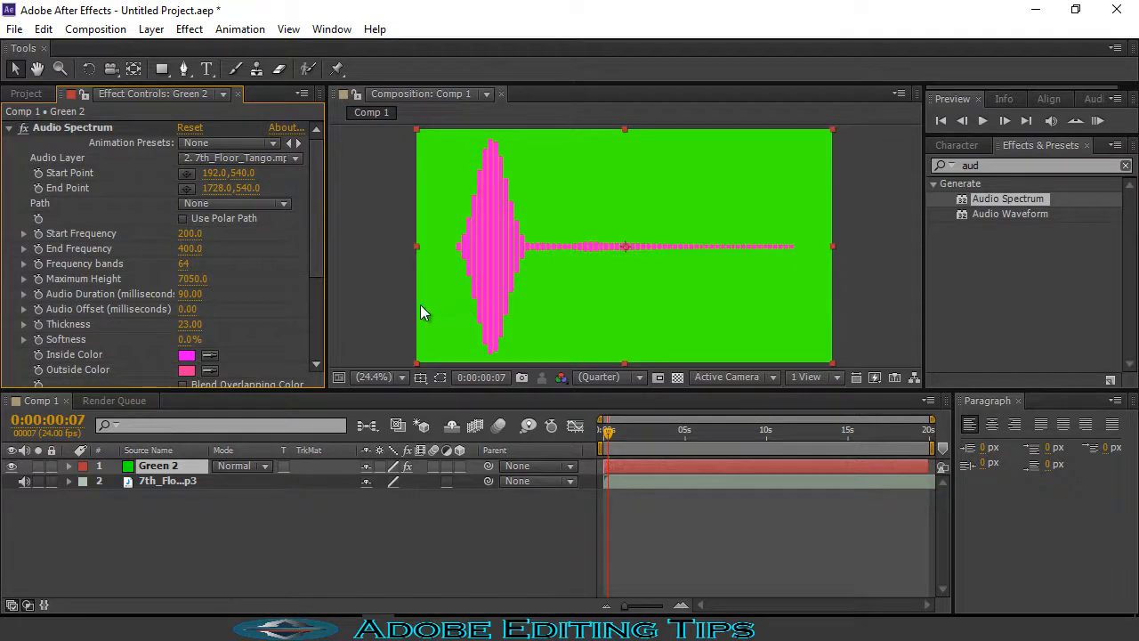
pyautogui.scroll(-5, 247, 314)
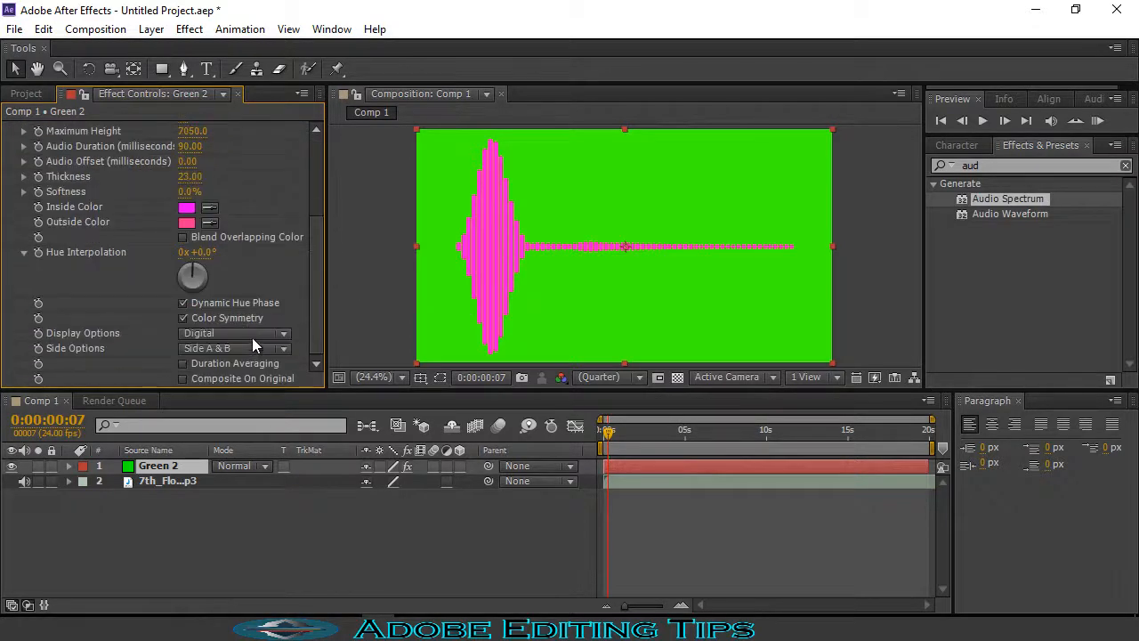
pyautogui.click(255, 348)
pyautogui.click(255, 374)
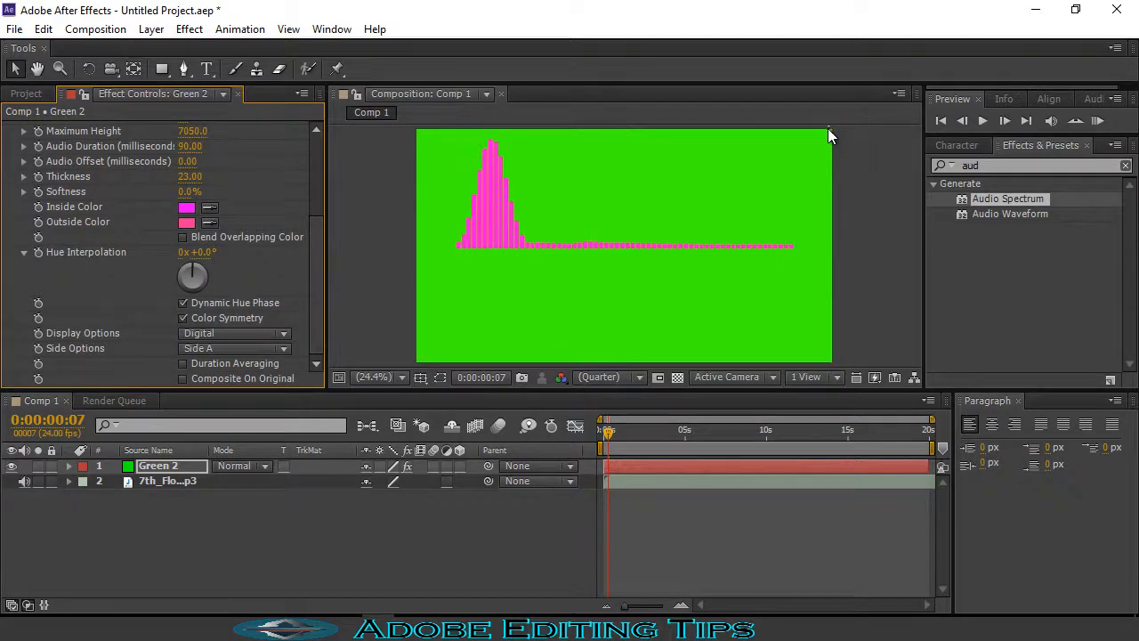
# Step: Squash the Green 2 layer vertically to about 91% and move it down in the composition
pyautogui.click(827, 138)
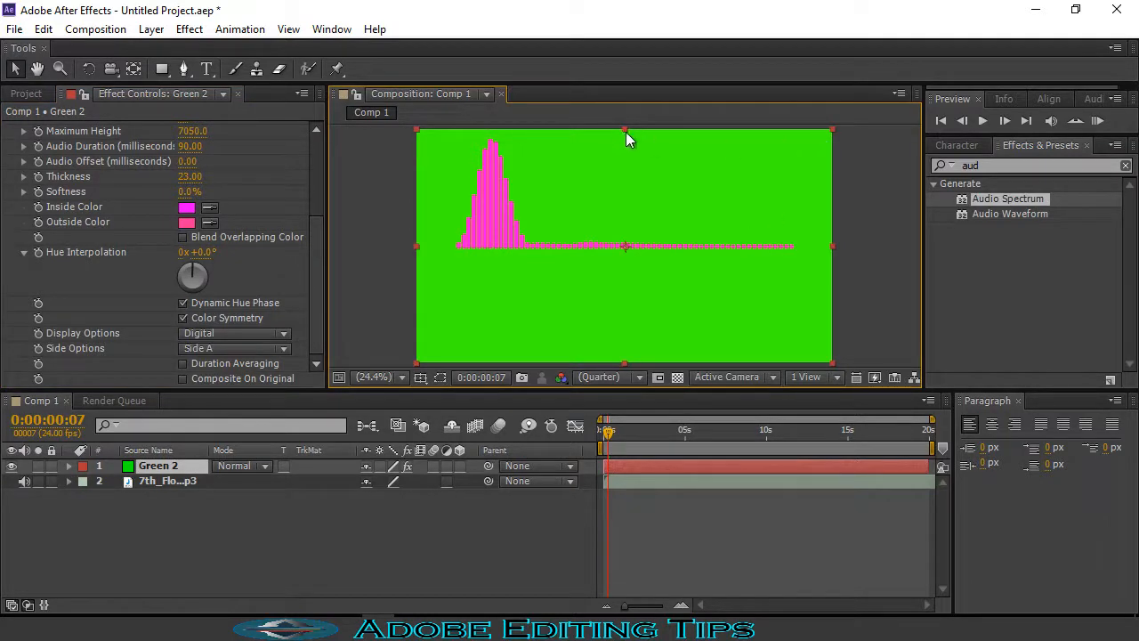
pyautogui.moveTo(625, 131); pyautogui.dragTo(626, 140)
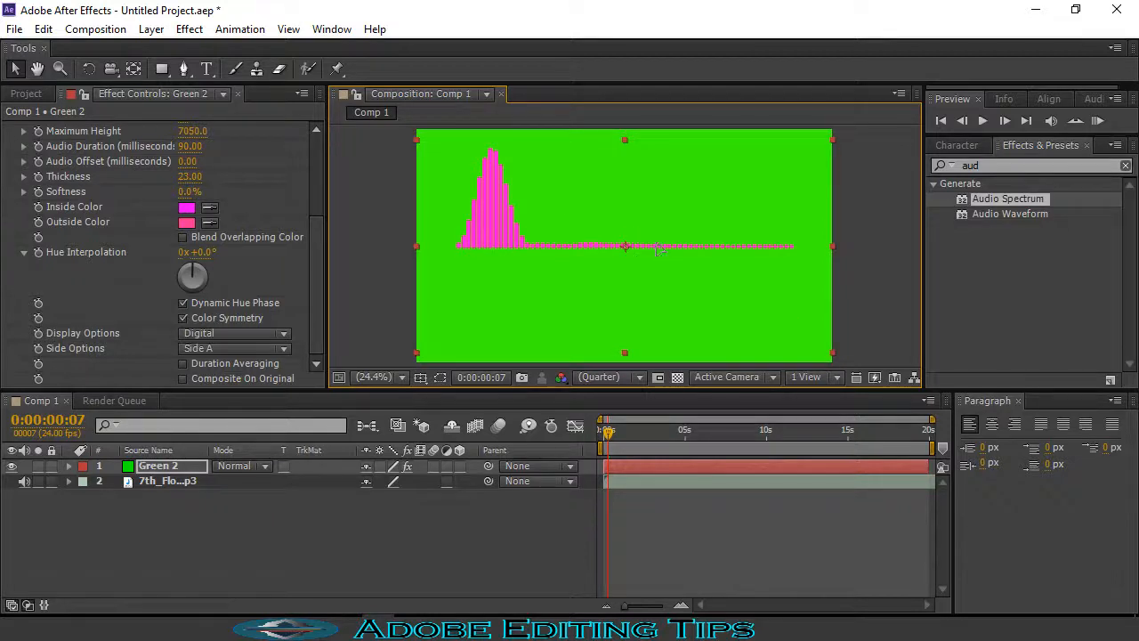
pyautogui.moveTo(659, 249); pyautogui.dragTo(653, 296)
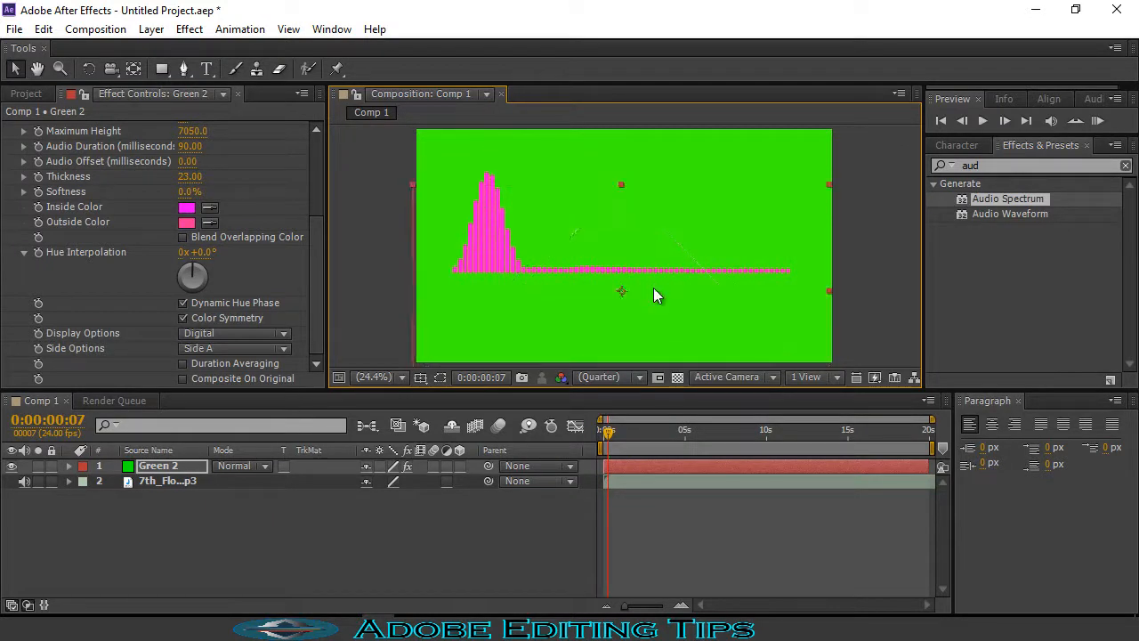
# Step: Preview the spectrum animation from 0:00:00:14 and stop the playback after several seconds
pyautogui.click(614, 434)
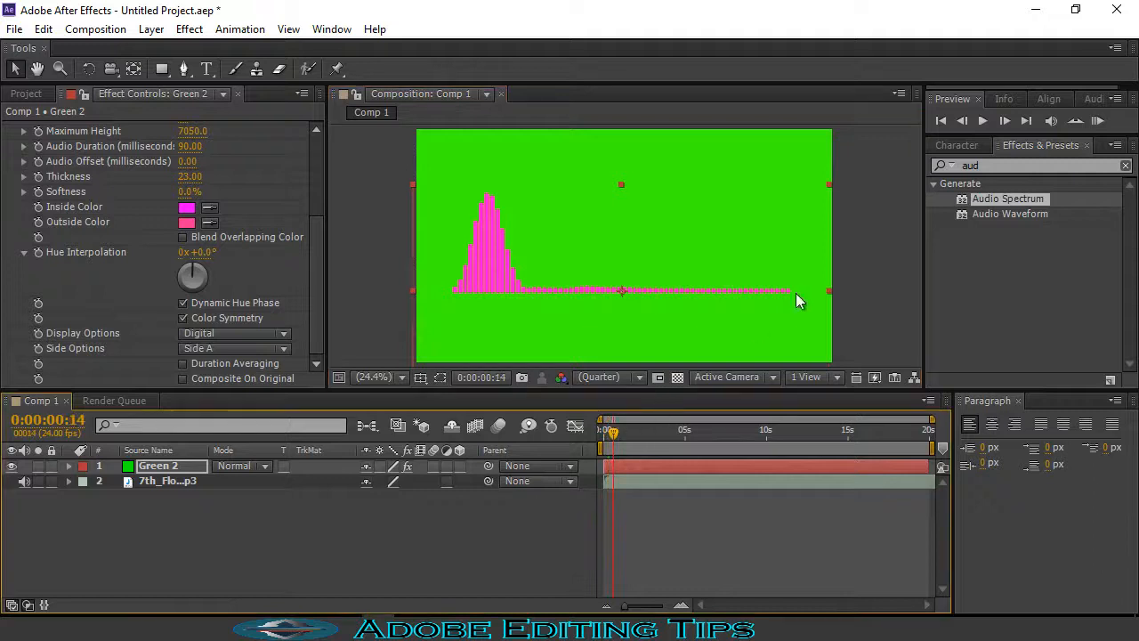
pyautogui.click(983, 122)
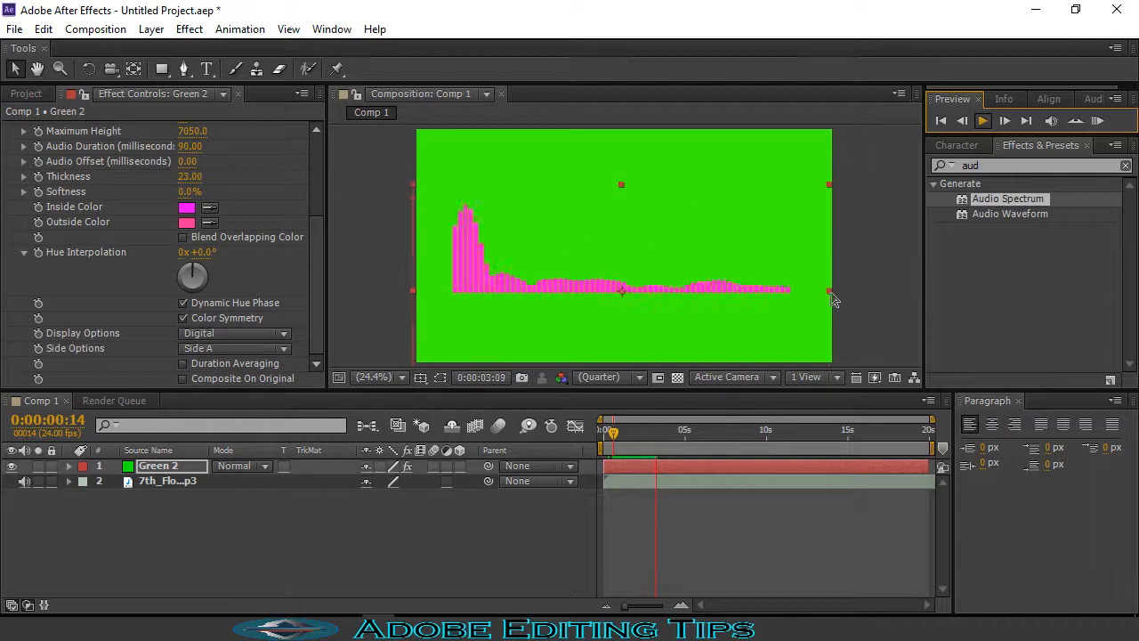
pyautogui.click(983, 122)
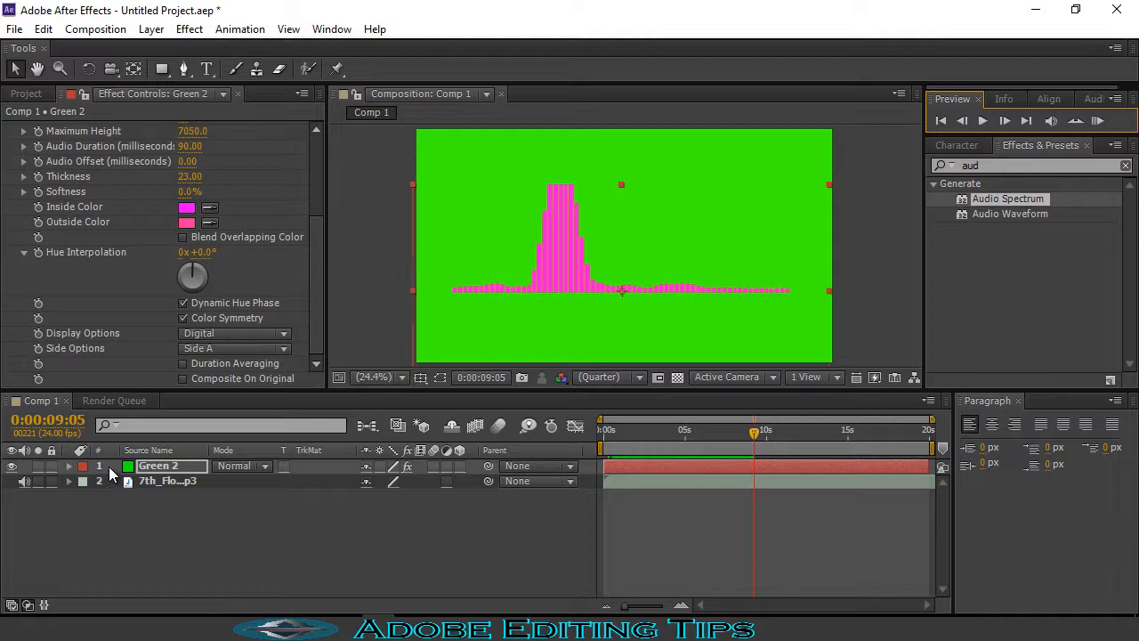
# Step: Scale the Green 2 layer up to about 113.2, 102.9%, preview it briefly and collapse its properties
pyautogui.press('s')
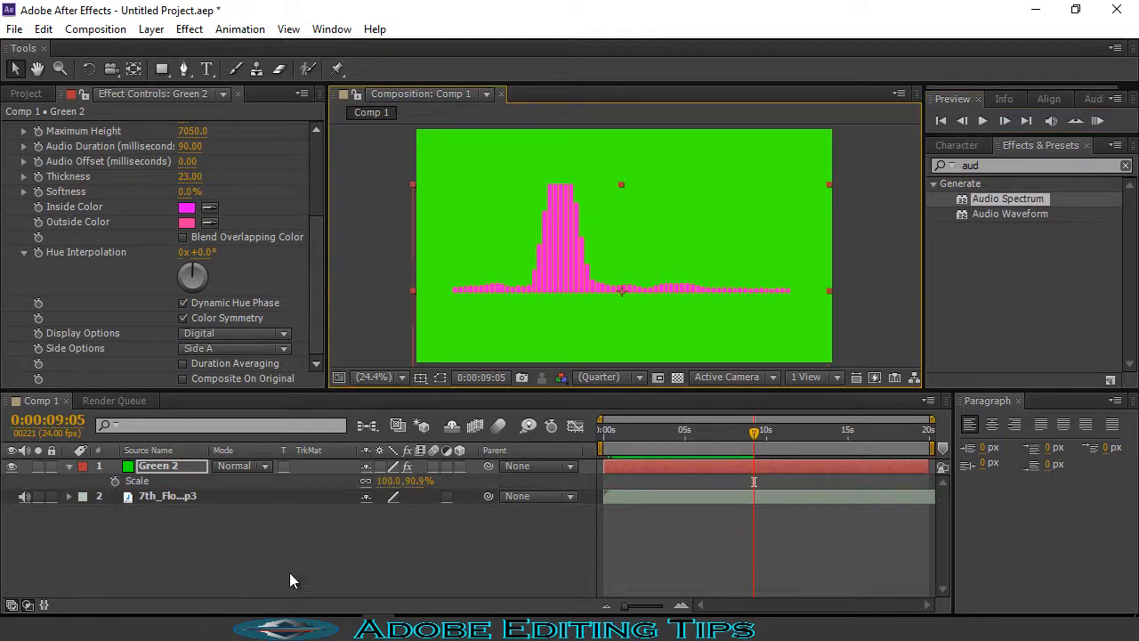
pyautogui.moveTo(411, 481); pyautogui.dragTo(422, 486)
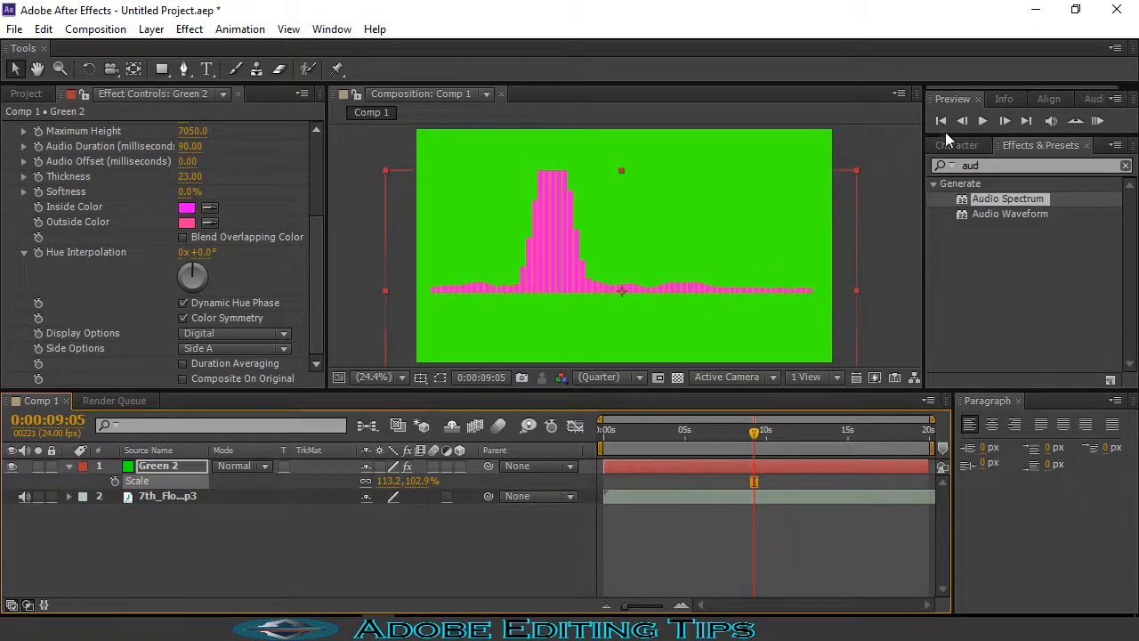
pyautogui.click(984, 124)
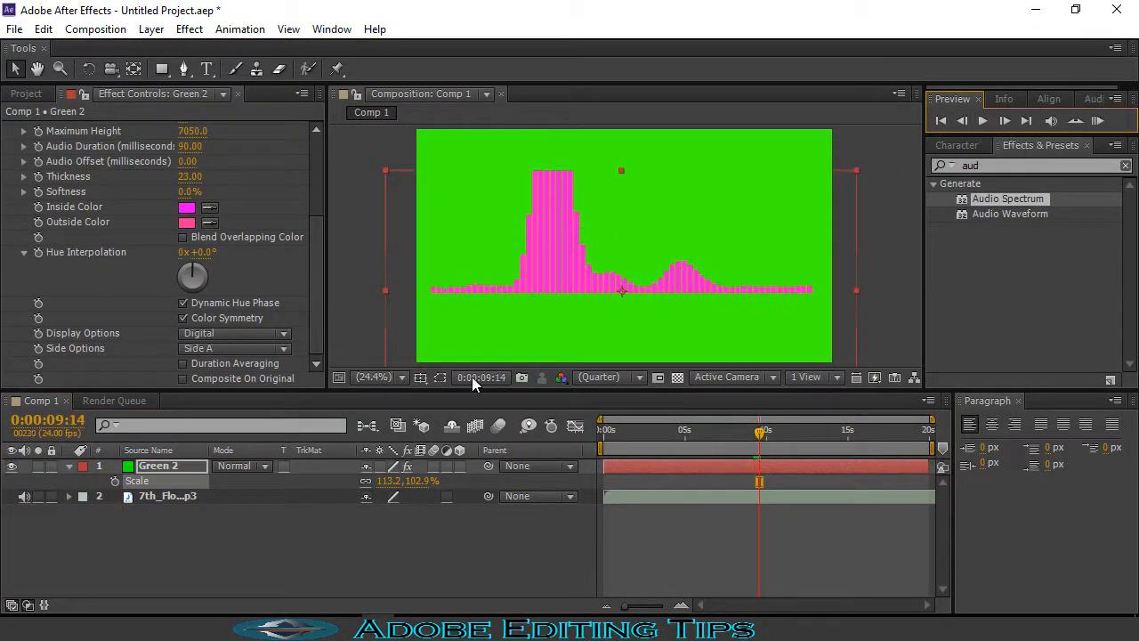
pyautogui.click(68, 466)
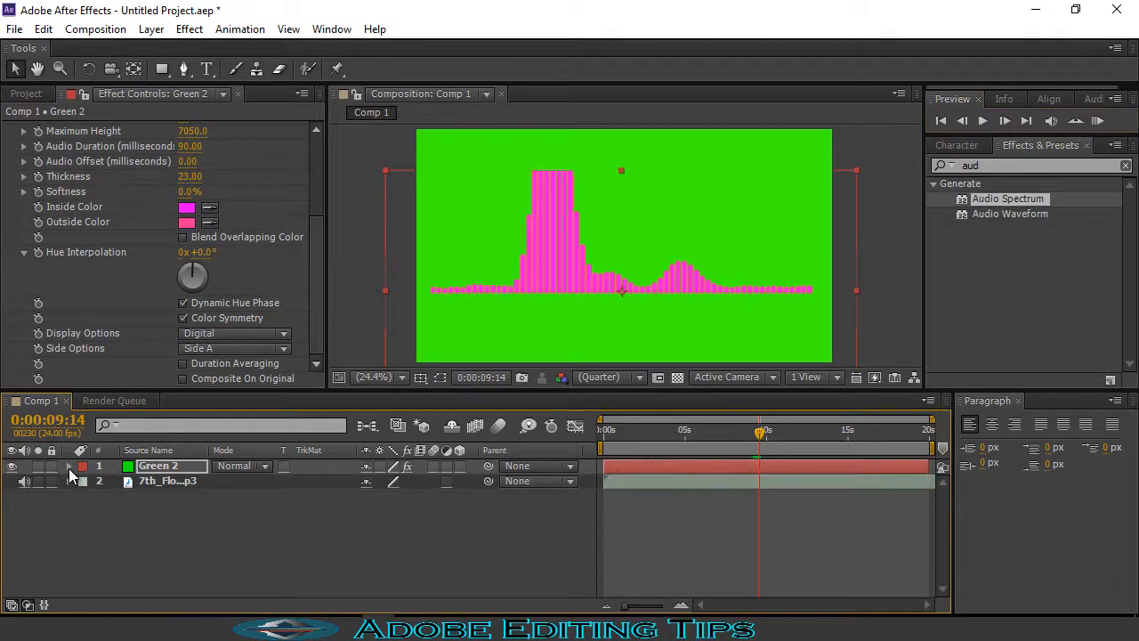
# Step: Enlarge the Green 2 layer, widening it slightly more than its height, to a scale of about 117.9, 105.6%
pyautogui.click(68, 466)
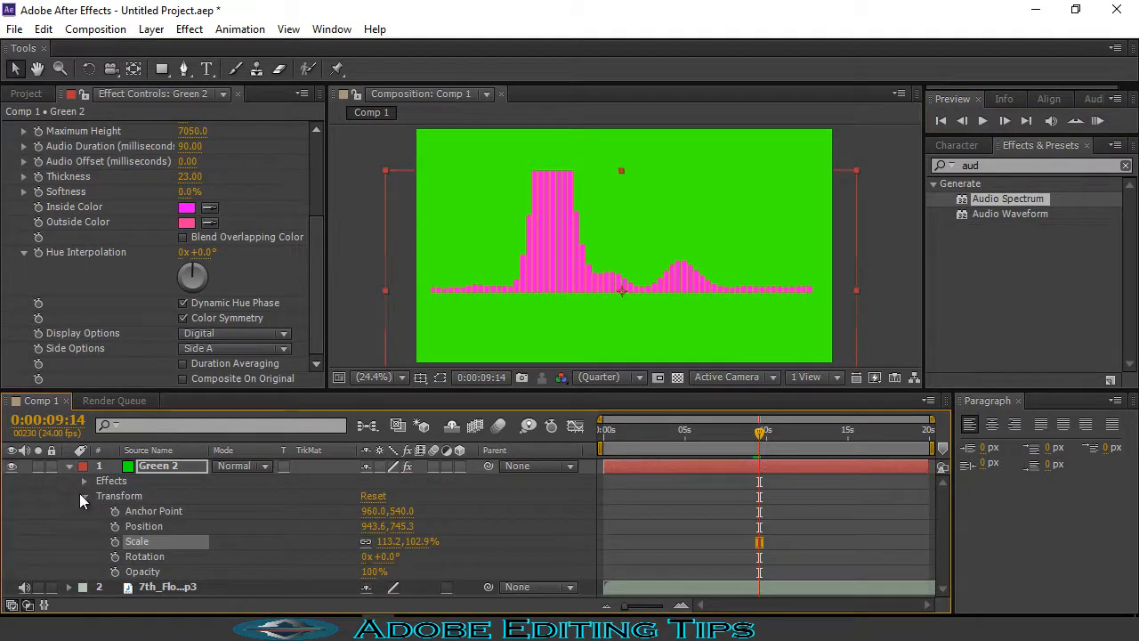
pyautogui.click(82, 481)
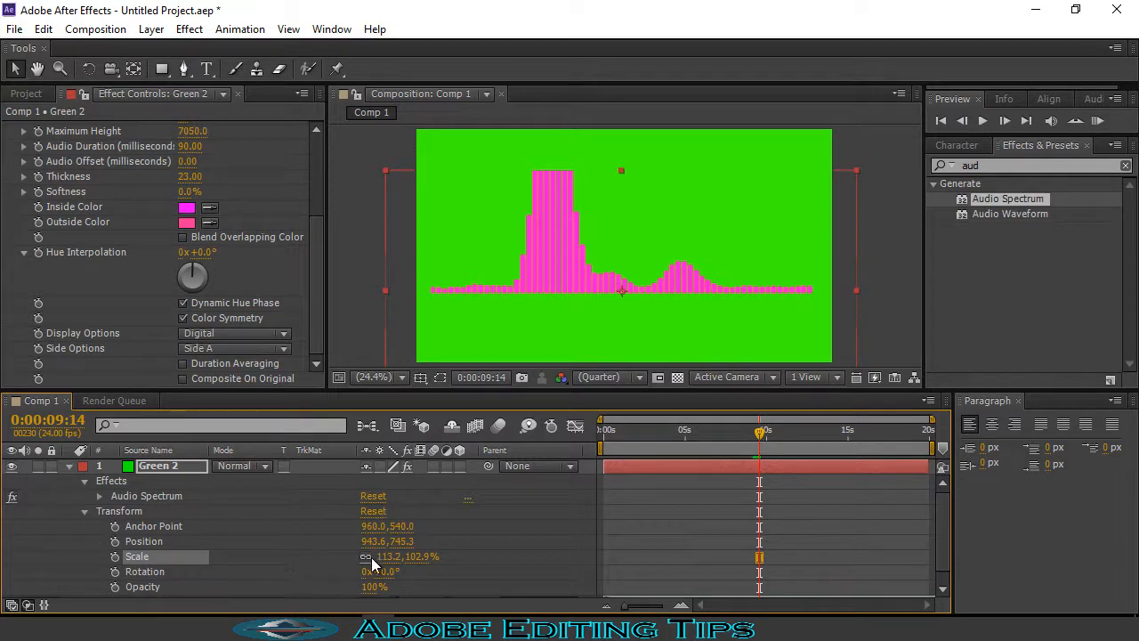
pyautogui.moveTo(374, 556); pyautogui.dragTo(419, 557)
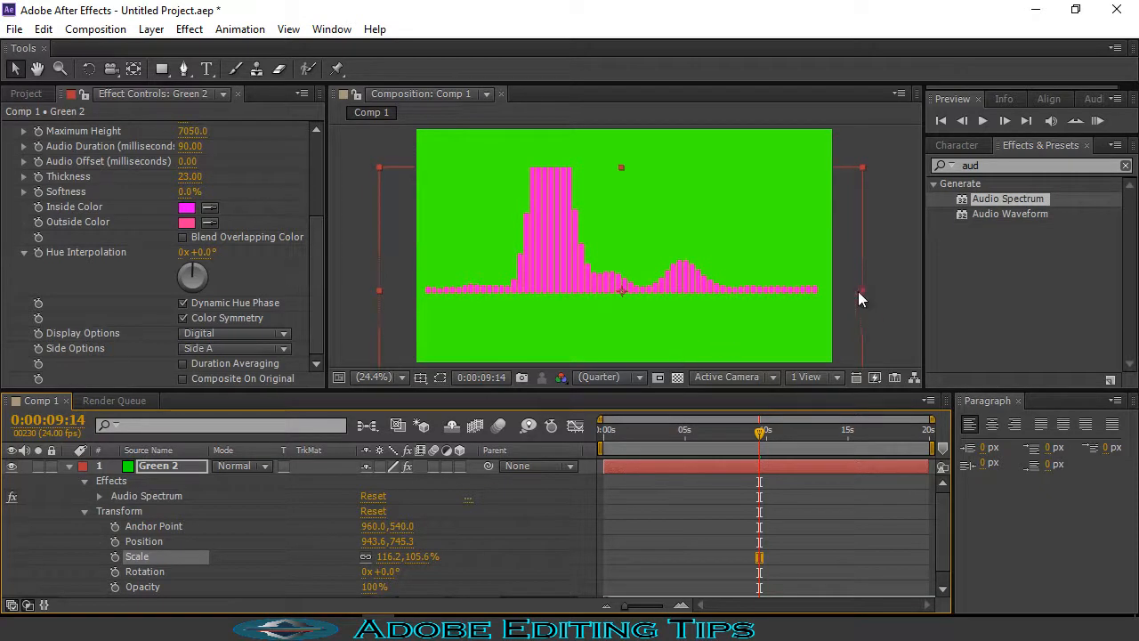
pyautogui.moveTo(864, 288); pyautogui.dragTo(863, 290)
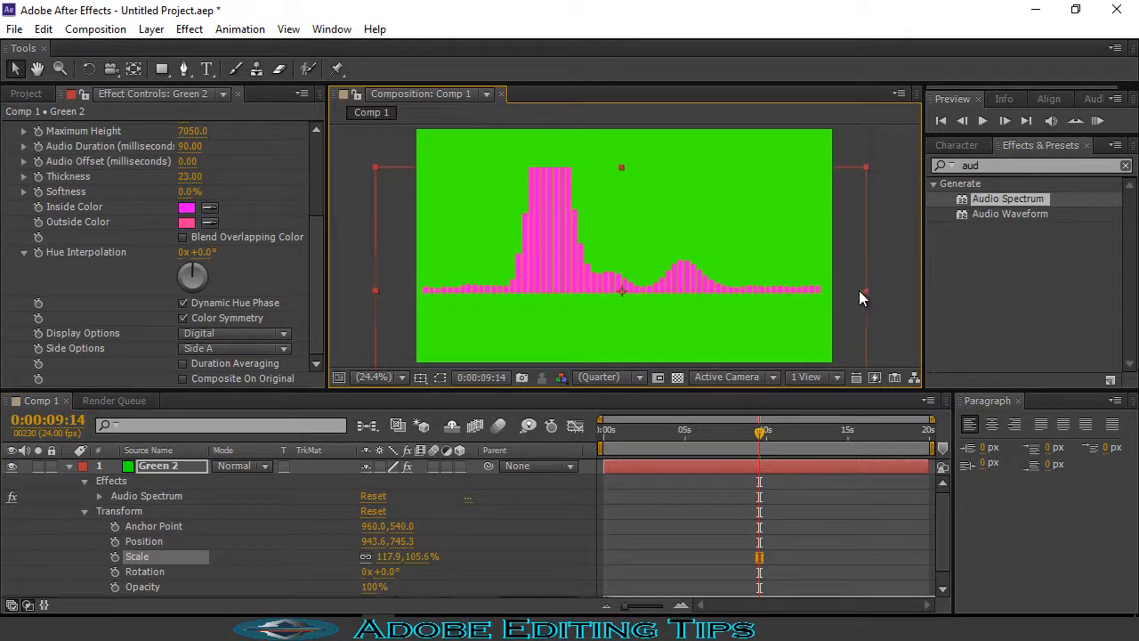
# Step: Preview the enlarged spectrum from 0:00:09:14, stop after a few seconds, and collapse the Green 2 layer's properties
pyautogui.click(982, 122)
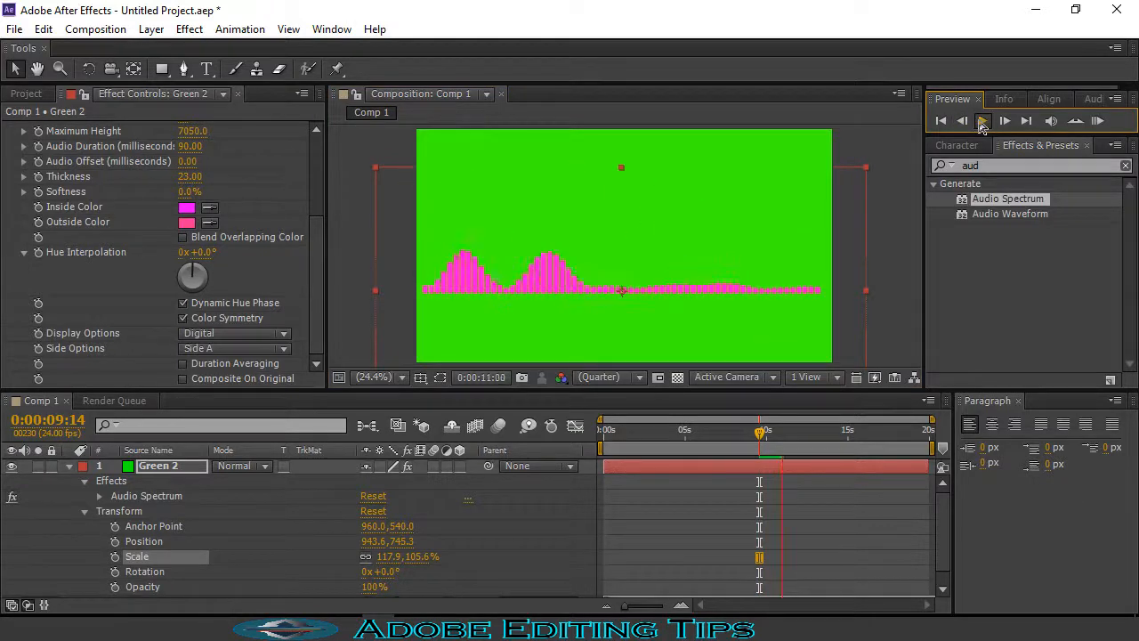
pyautogui.click(983, 121)
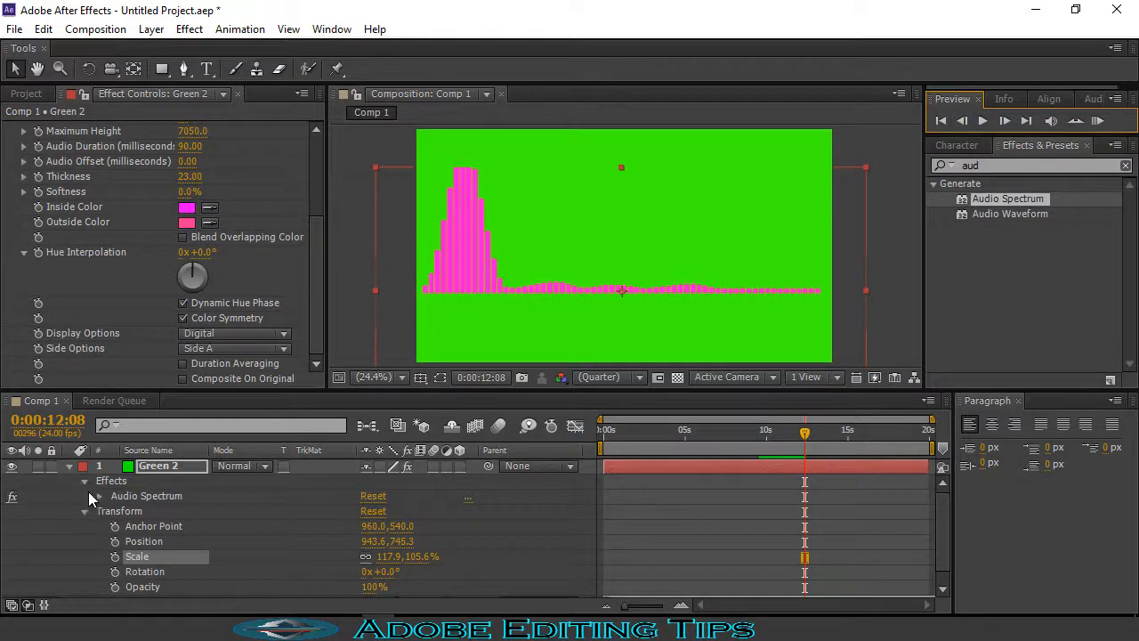
pyautogui.click(85, 511)
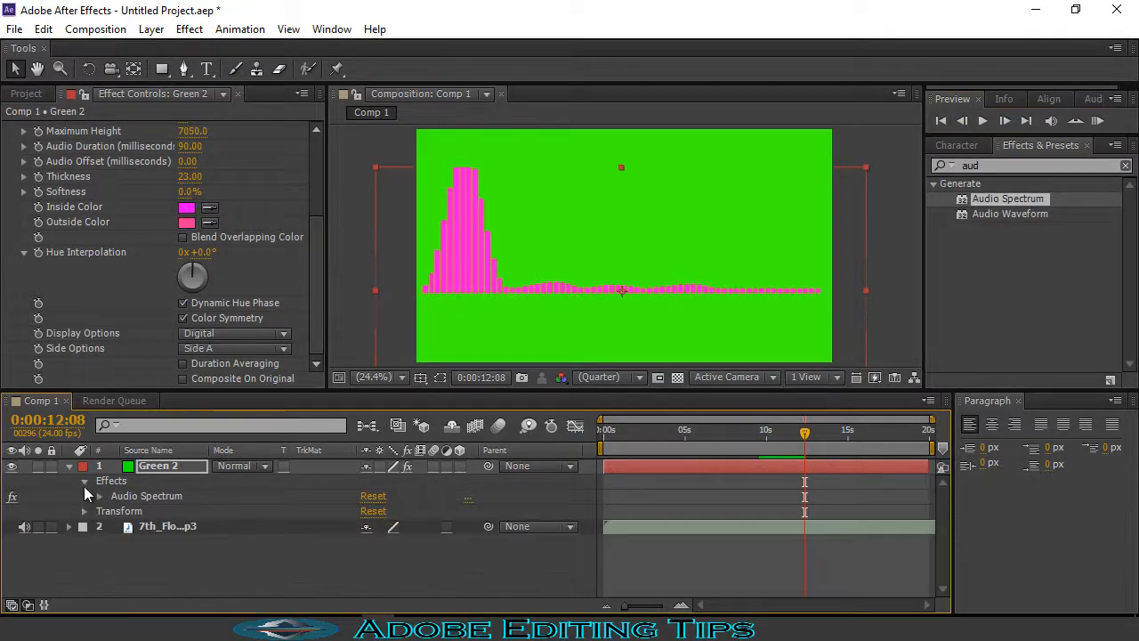
pyautogui.click(84, 481)
pyautogui.click(68, 466)
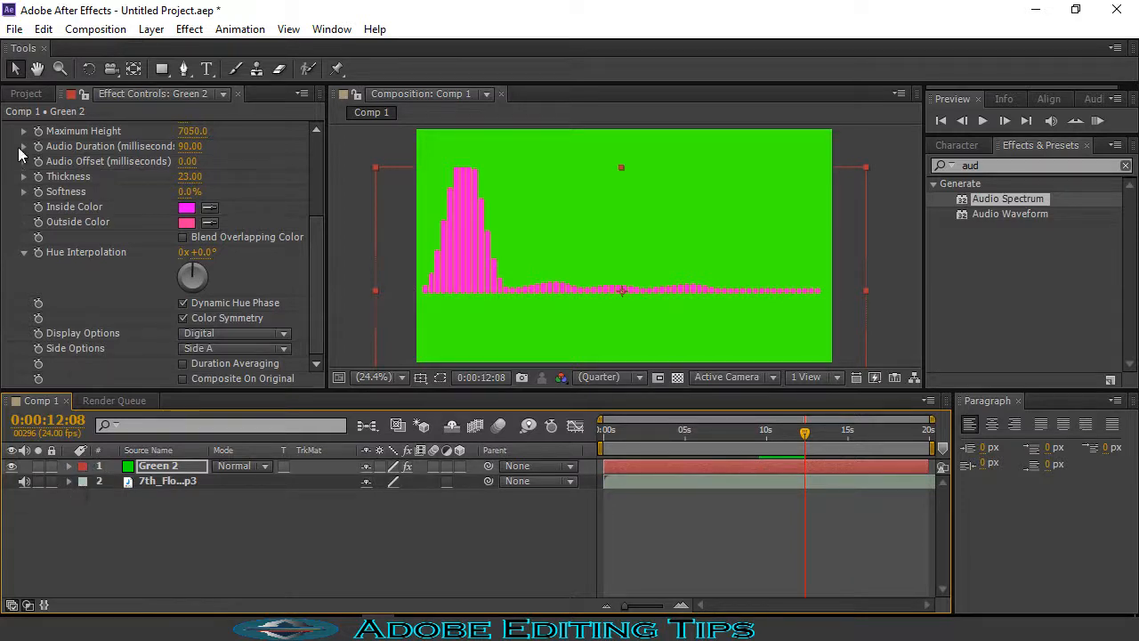
# Step: Show the project's footage list and preview the spectrum animation from 0:00:12:08 for a few seconds
pyautogui.click(26, 93)
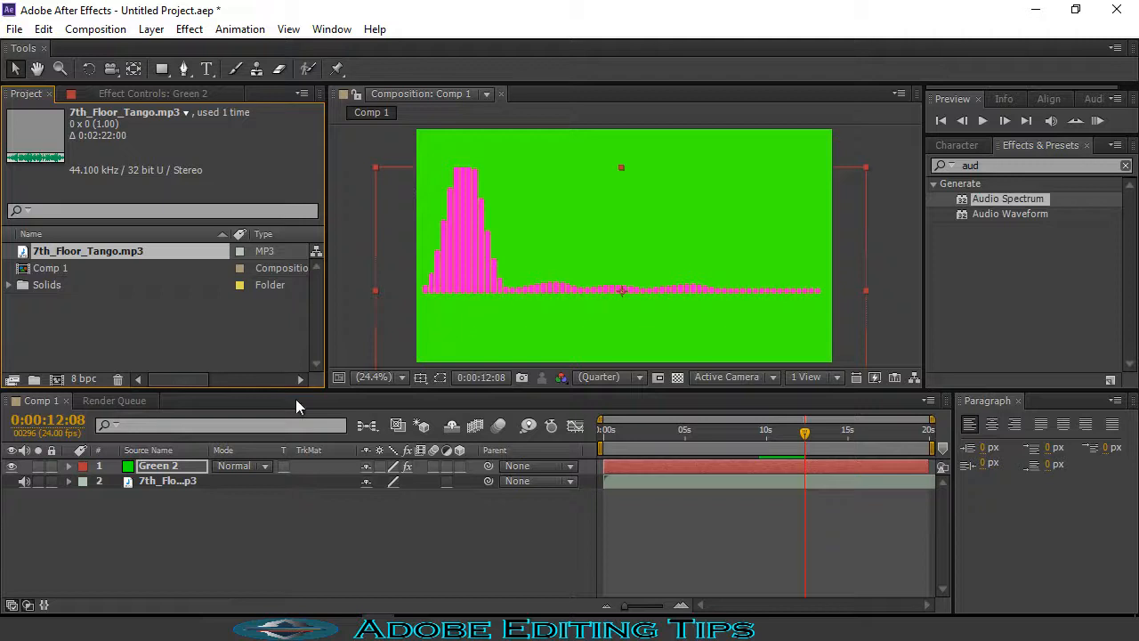
pyautogui.click(982, 121)
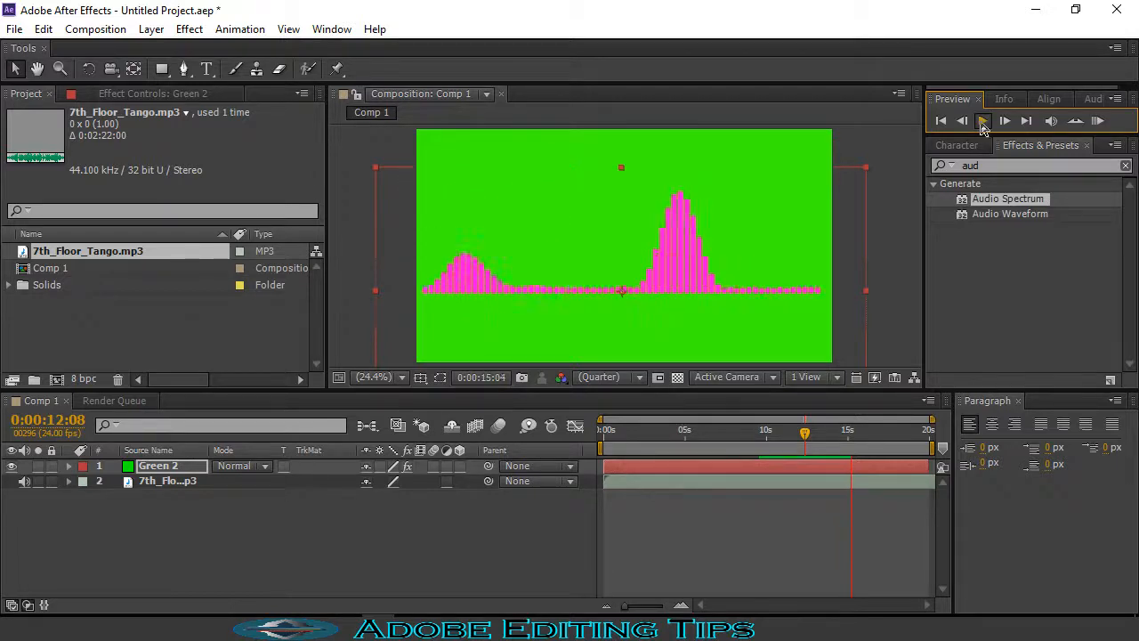
pyautogui.click(983, 121)
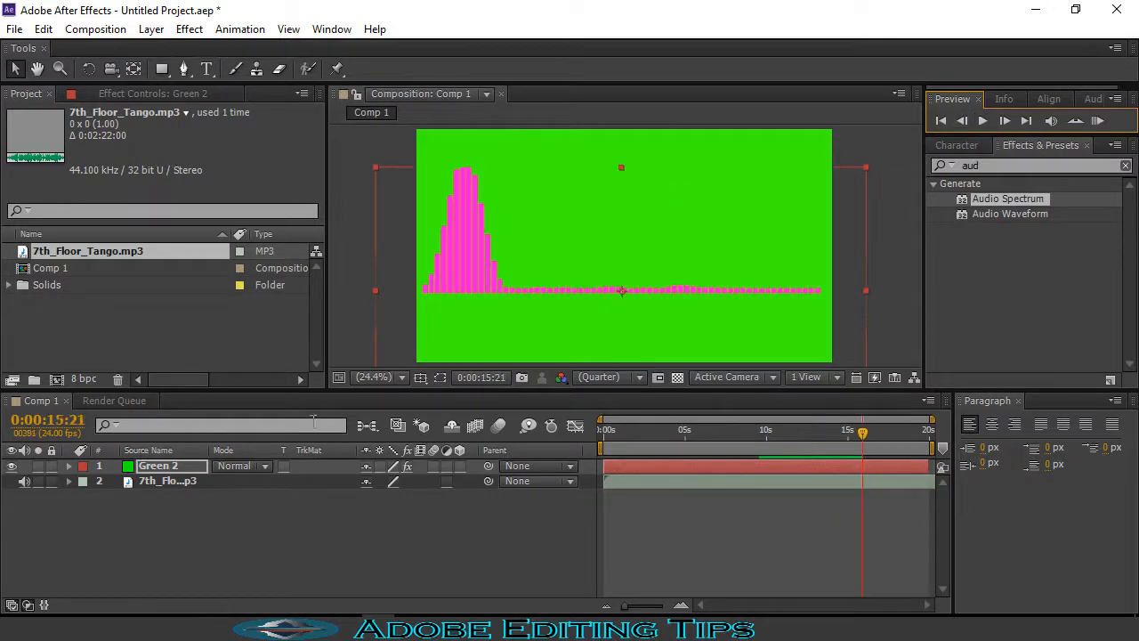
# Step: Lock and unlock the Green 2 layer to deselect it, and preview the spectrum animation without its selection handles
pyautogui.click(53, 469)
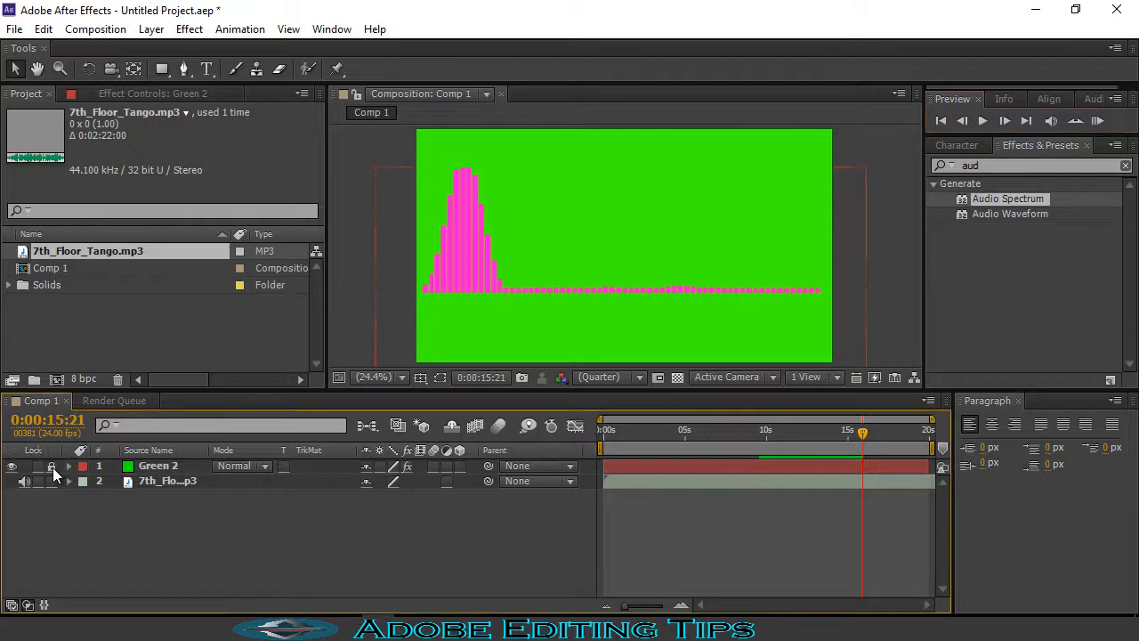
pyautogui.click(52, 481)
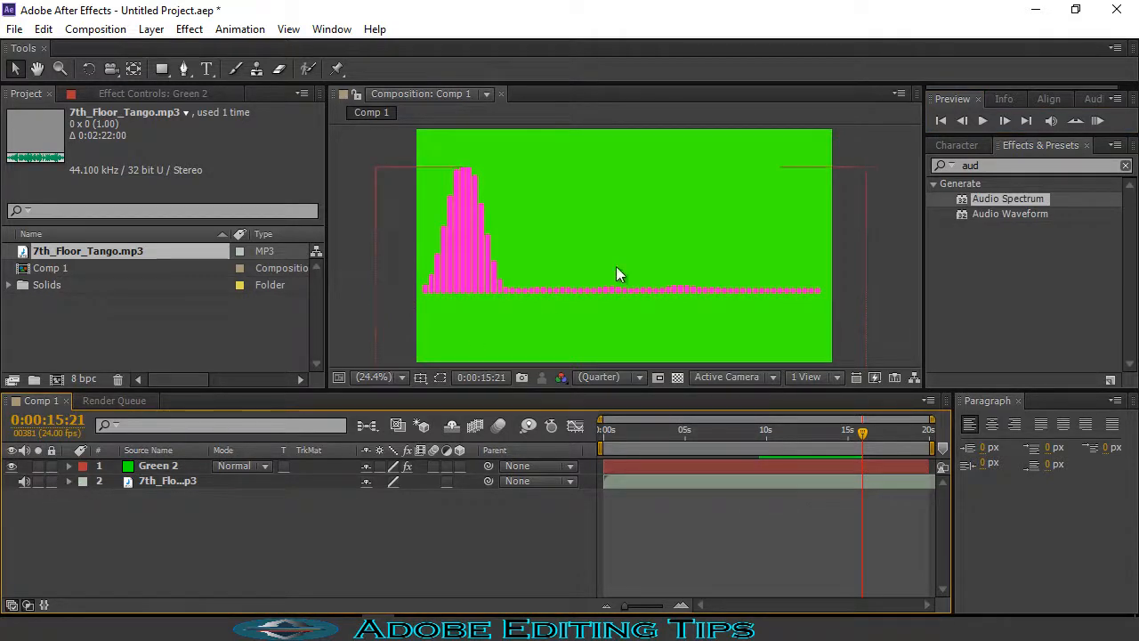
pyautogui.click(983, 121)
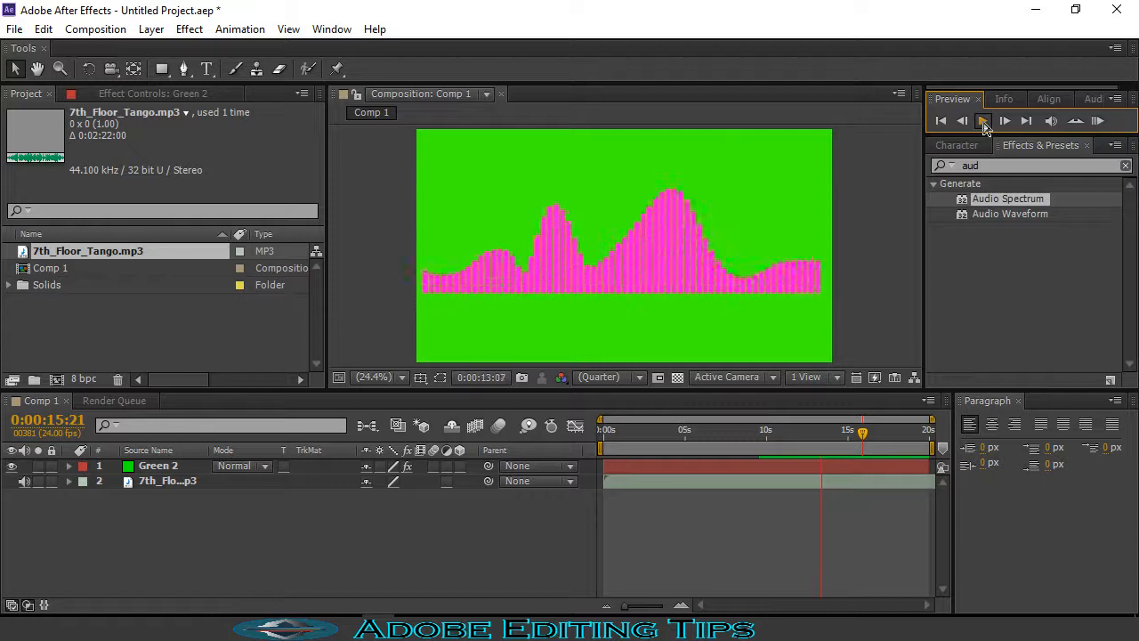
pyautogui.click(982, 121)
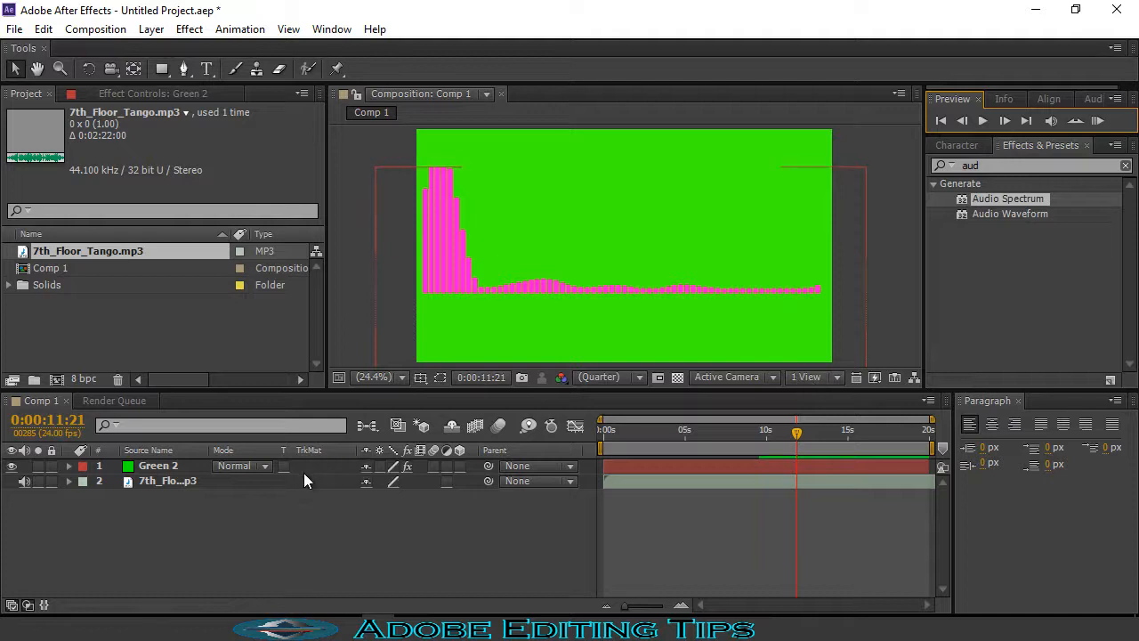
pyautogui.click(396, 380)
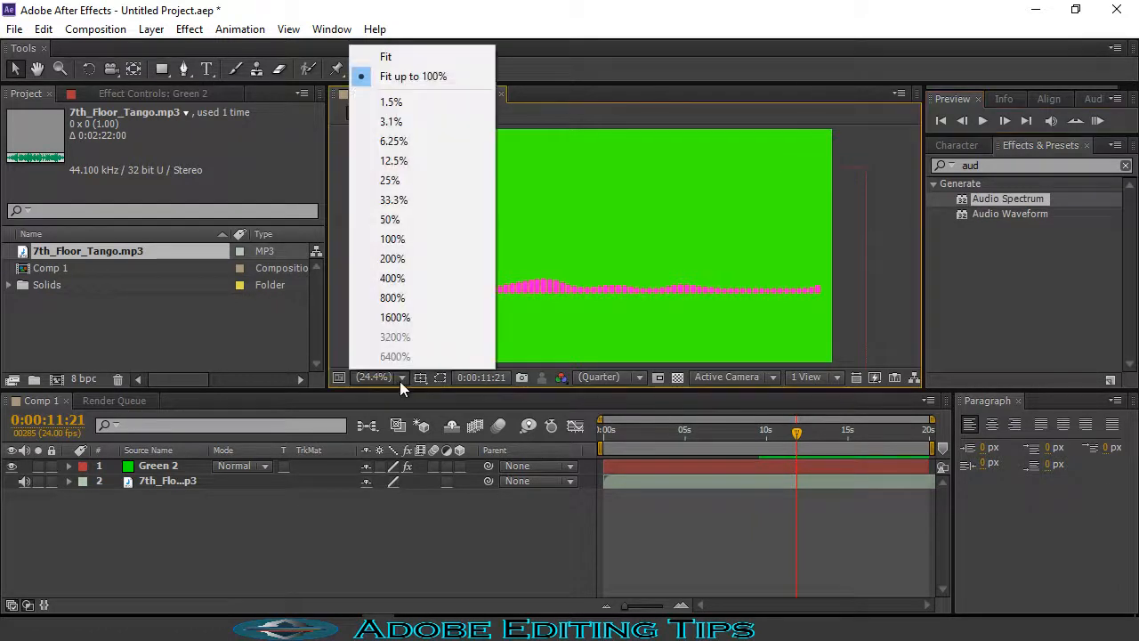
pyautogui.click(428, 84)
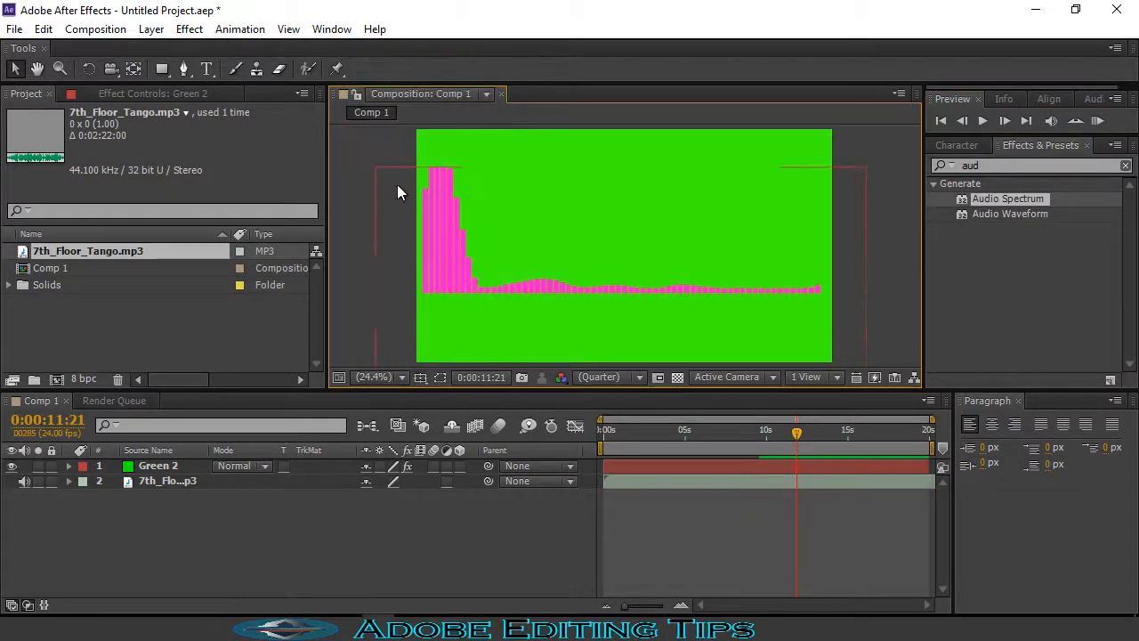